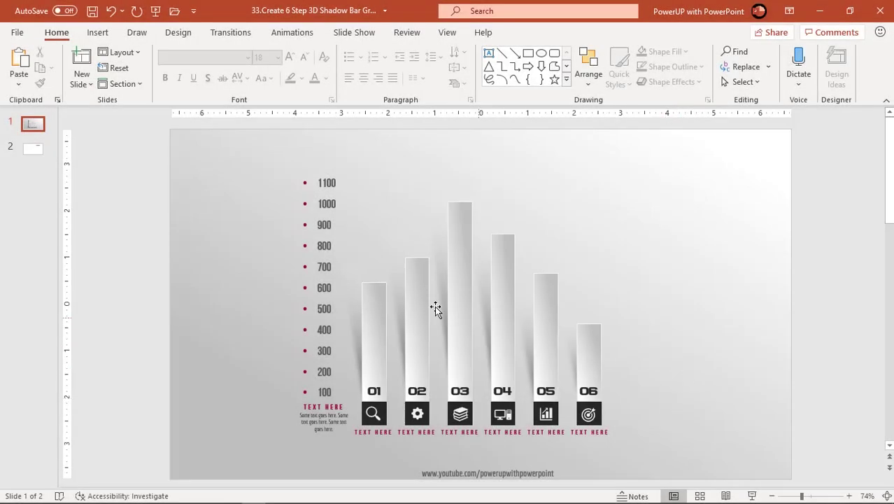
Move the 100–1100 value scale and its small caption text box away from the bars toward the slide's left edge.
left_click(339, 252)
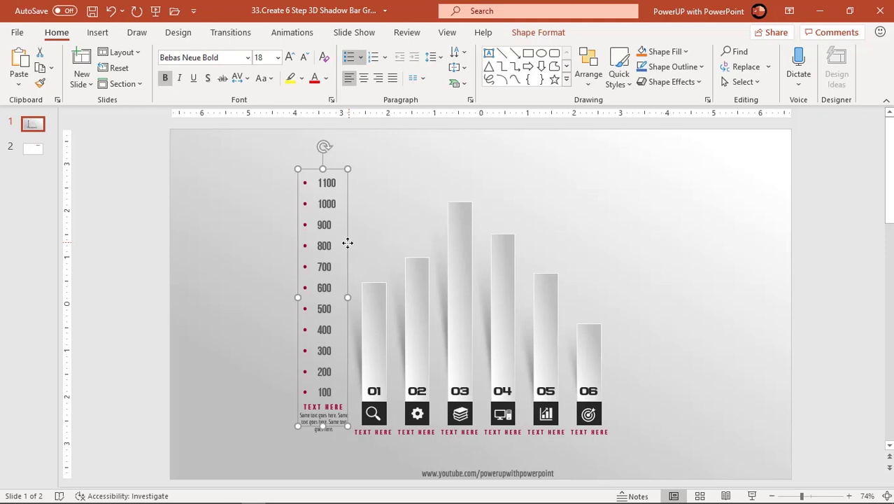
left_click_drag(347, 243, 255, 235)
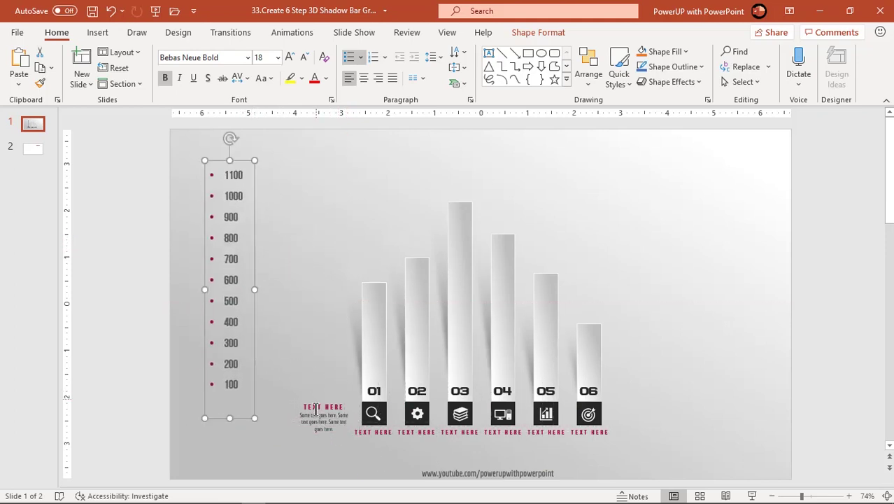
left_click(312, 435)
left_click_drag(305, 436, 207, 442)
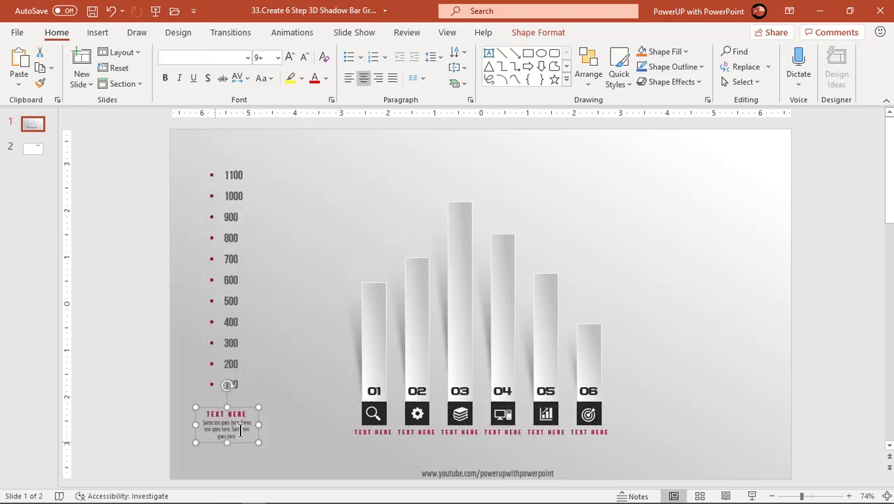
Pull bar 01's shadow, gradient rectangle and number text out of the chart to show them as separate pieces.
left_click(350, 321)
left_click_drag(351, 324, 272, 275)
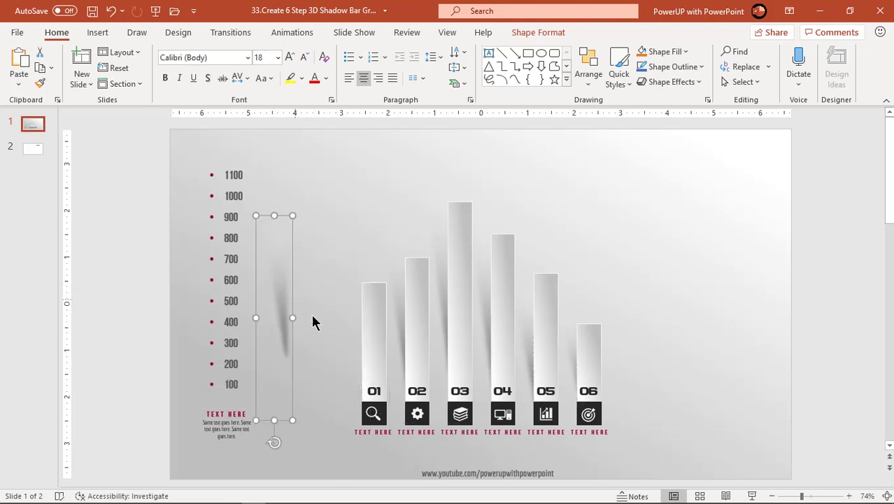
left_click(365, 330)
left_click_drag(363, 319, 325, 283)
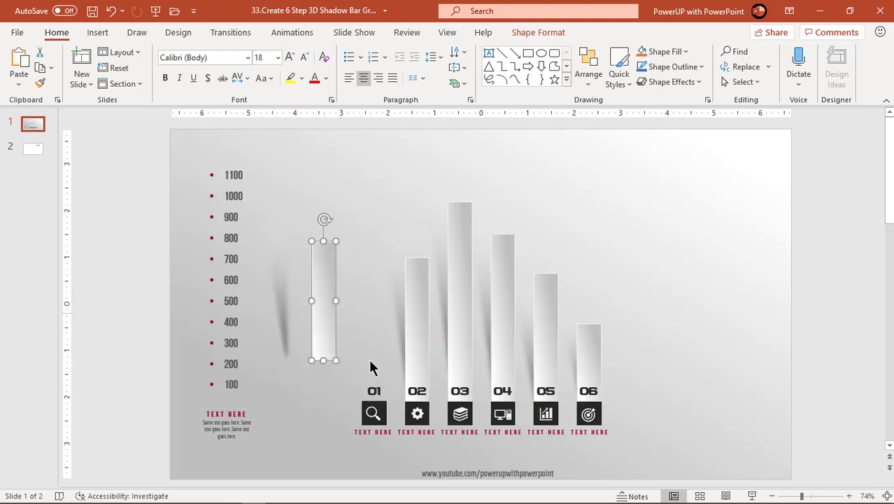
left_click(378, 385)
left_click_drag(385, 380, 334, 335)
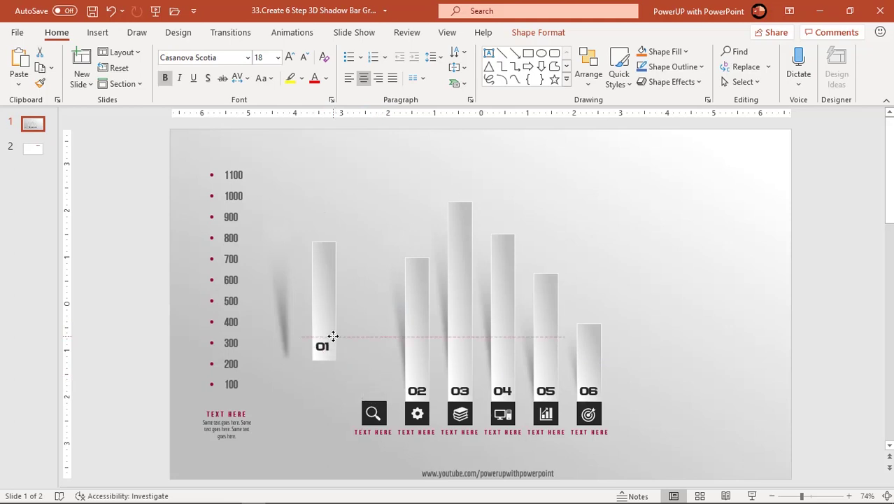
Move the black square with the magnifier under bar 01 and its TEXT HERE label out of the chart.
left_click(373, 410)
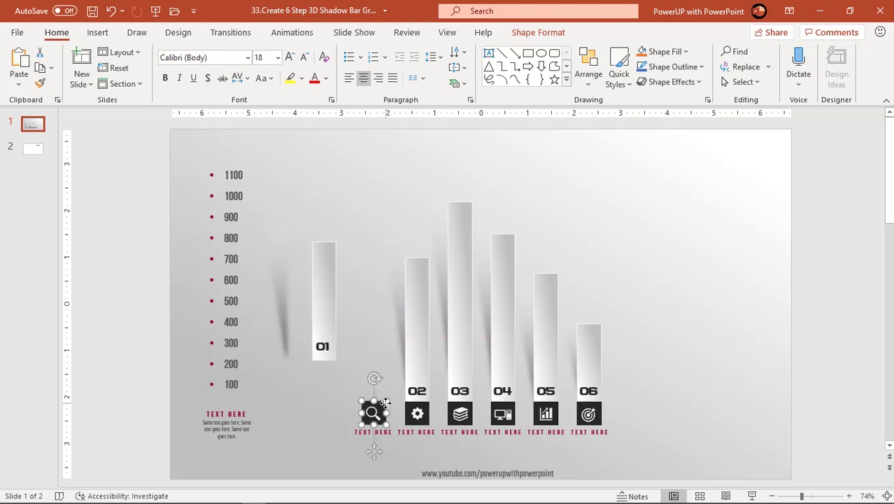
left_click_drag(380, 408, 284, 400)
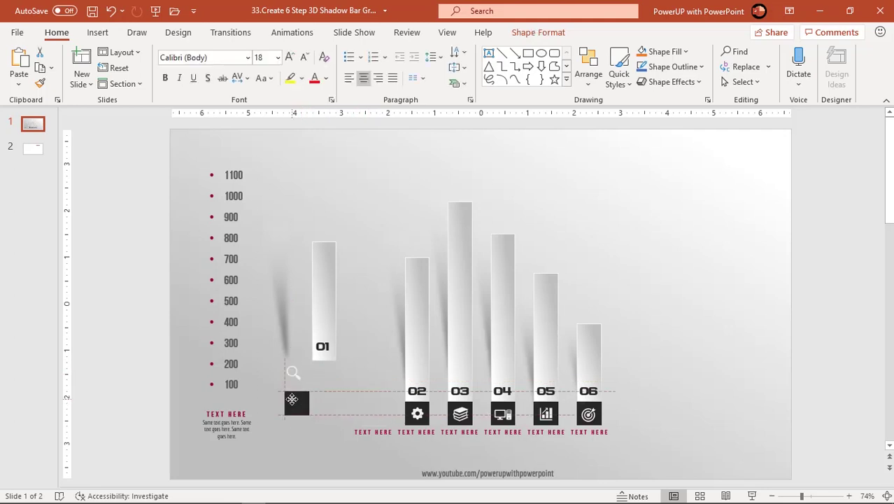
left_click(376, 440)
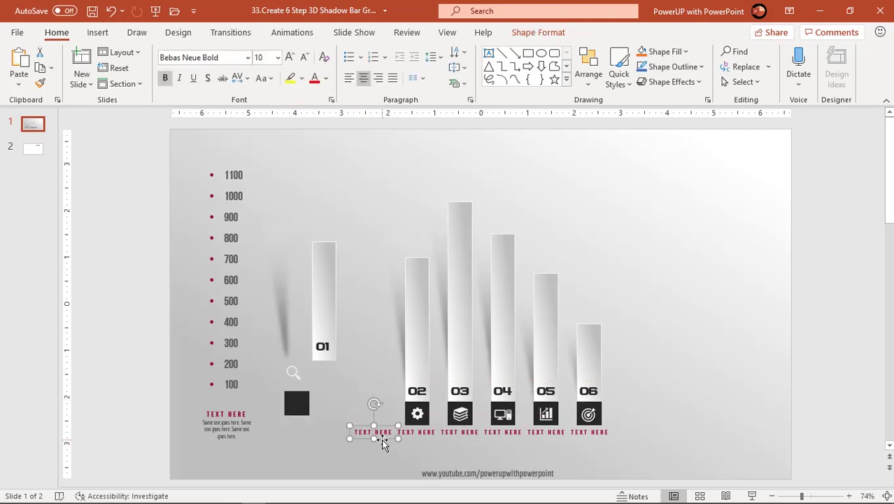
left_click_drag(377, 440, 307, 445)
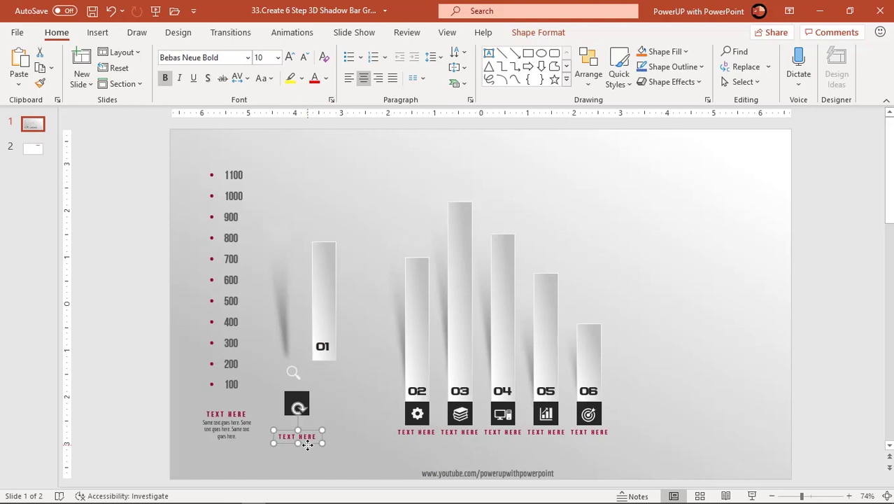
left_click(358, 445)
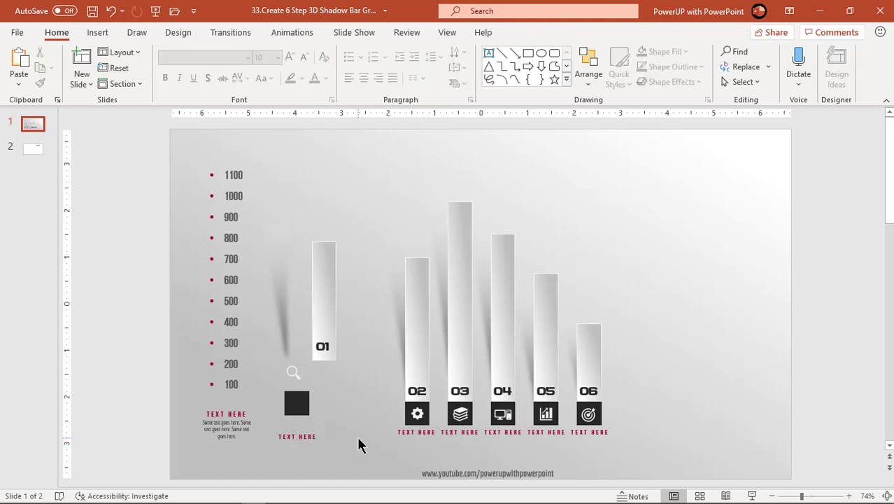
Undo all the moves of the scale, caption and bar 01 pieces, and deselect everything.
key("ctrl+z")
key("ctrl+z")
key("ctrl+z")
key("ctrl+z")
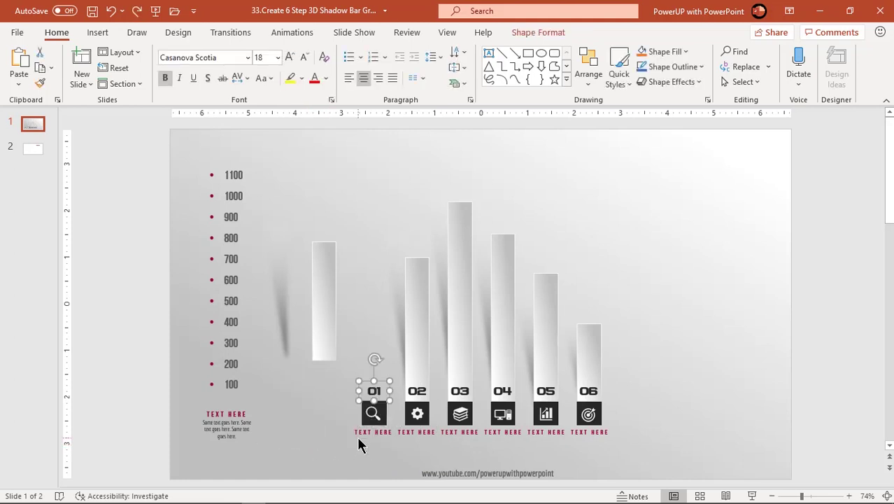
key("ctrl+z")
key("ctrl+z")
key("ctrl+z")
key("ctrl+z")
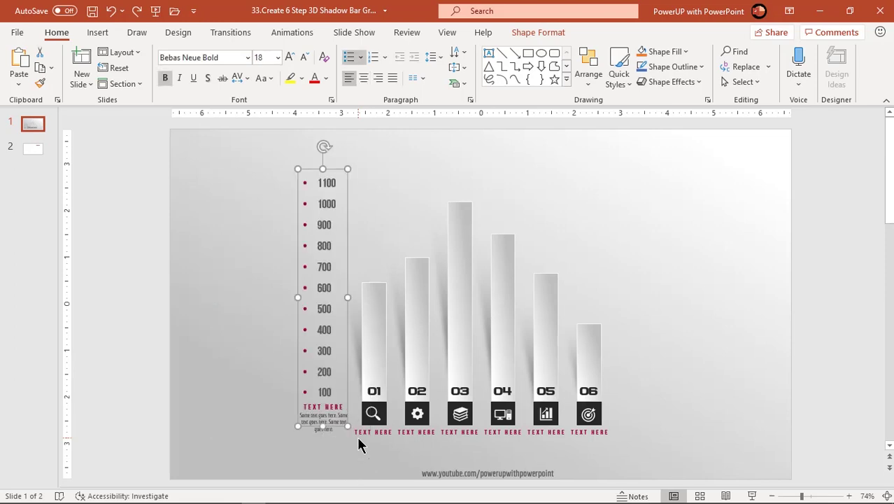
left_click(251, 393)
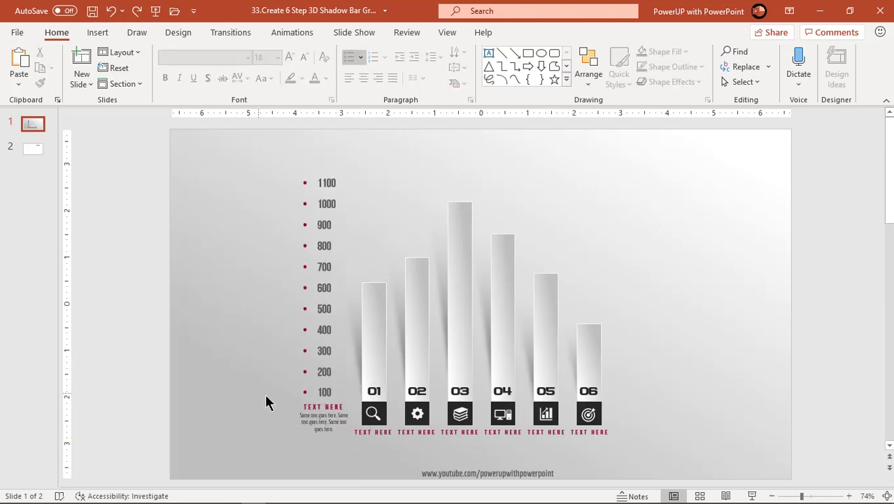
Display the slide's animation list and apply a Wipe entrance animation to the 100–1100 value scale.
left_click(292, 32)
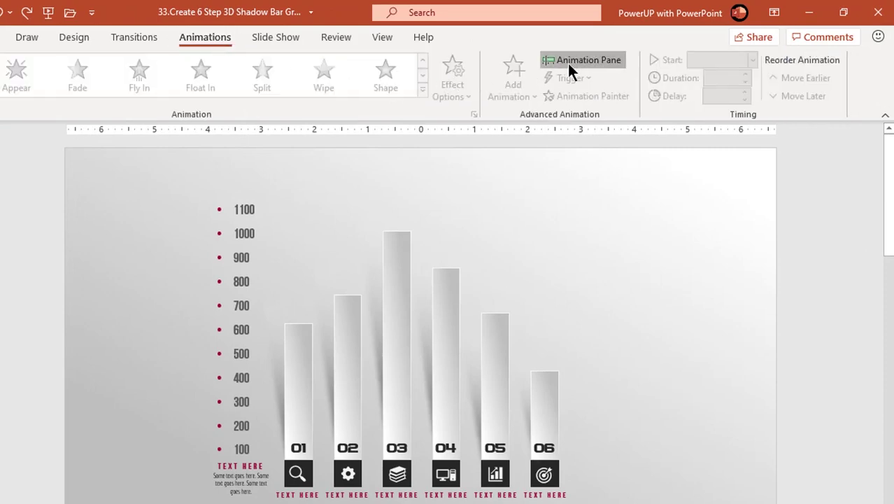
left_click(567, 63)
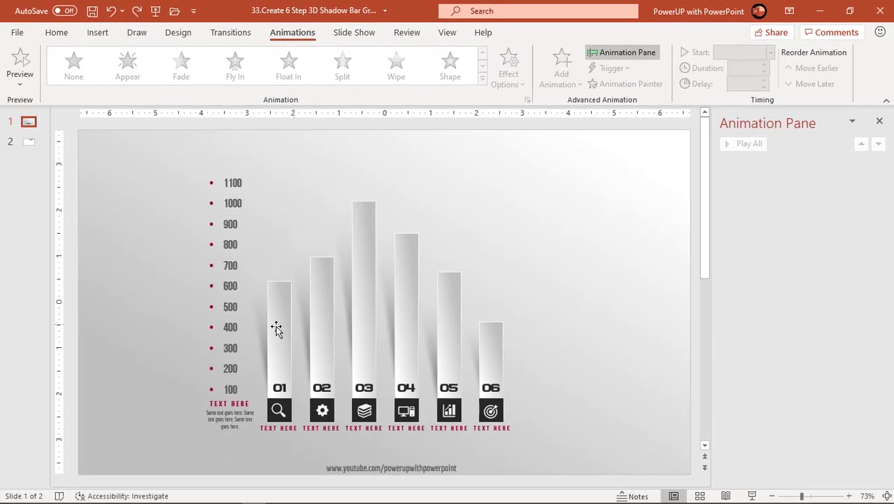
left_click(243, 319)
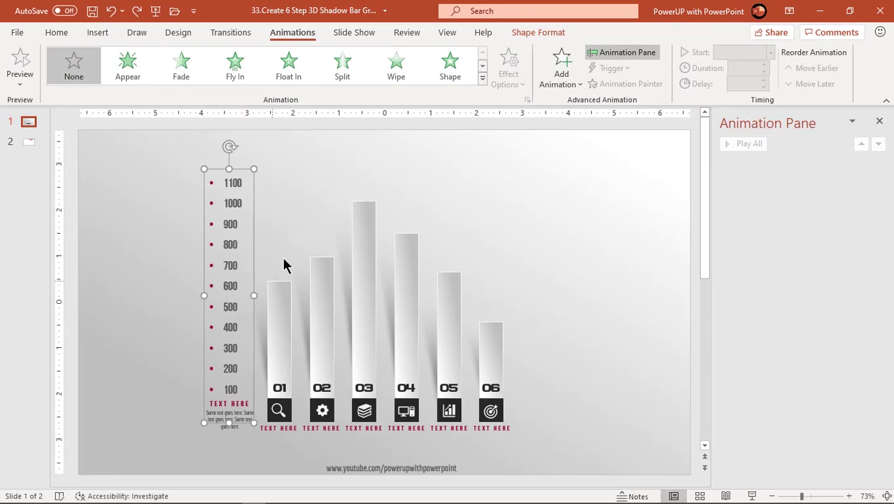
left_click(395, 79)
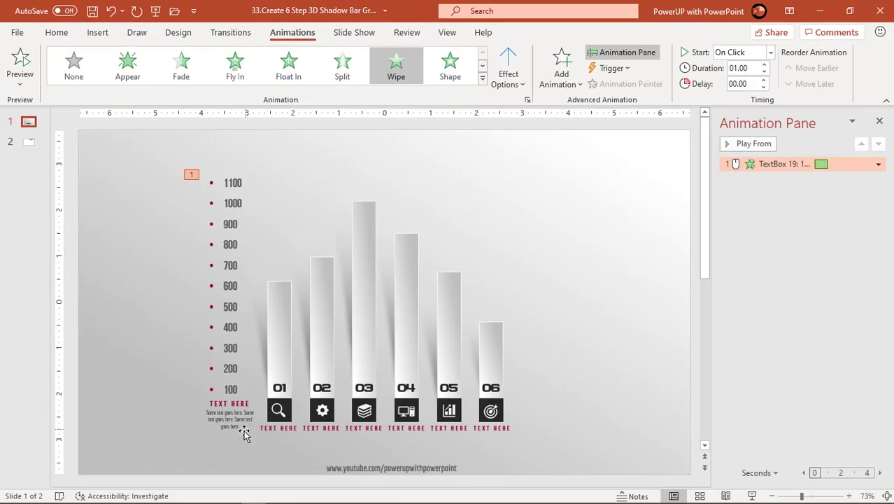
Apply a Split entrance animation with the Vertical Out direction to the caption text box below the value scale.
left_click(243, 432)
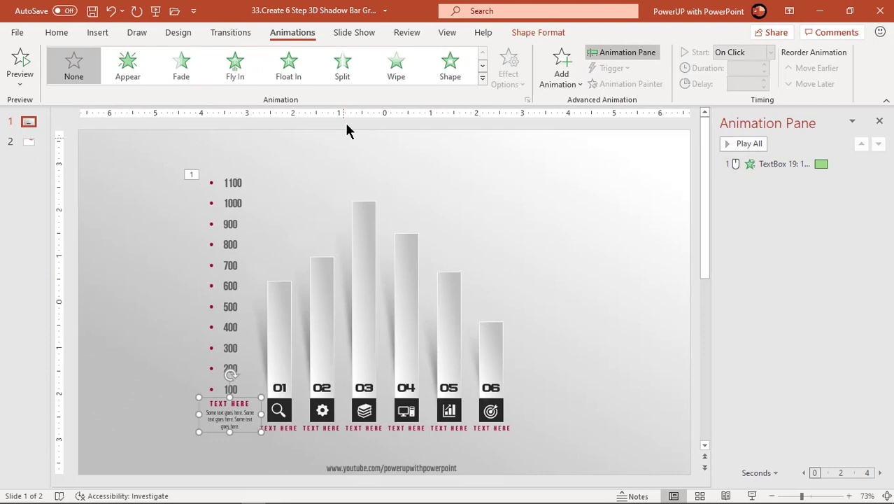
left_click(344, 69)
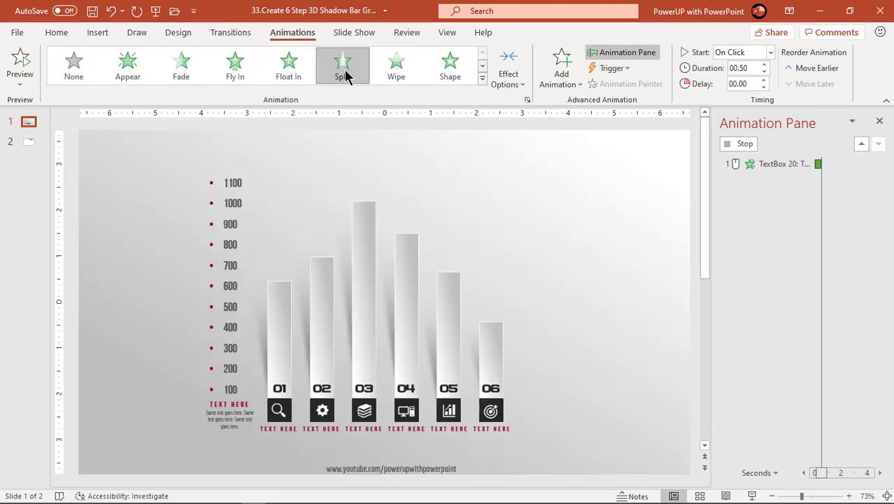
left_click(504, 82)
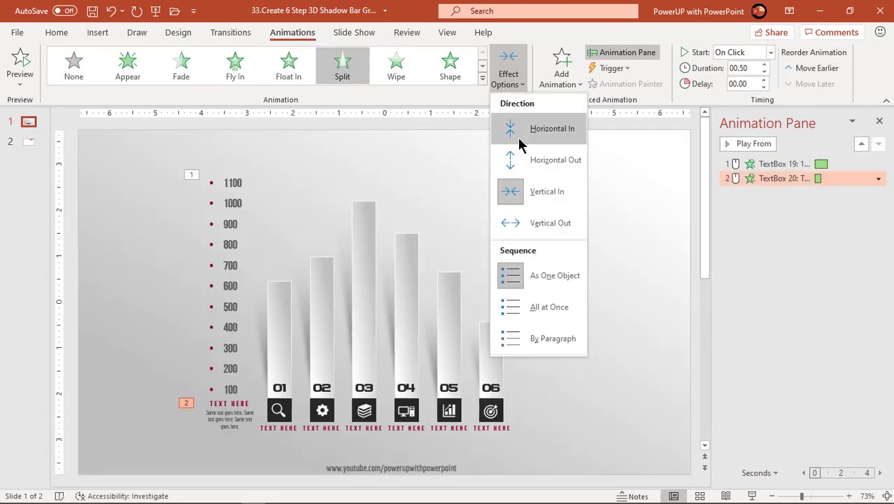
left_click(528, 223)
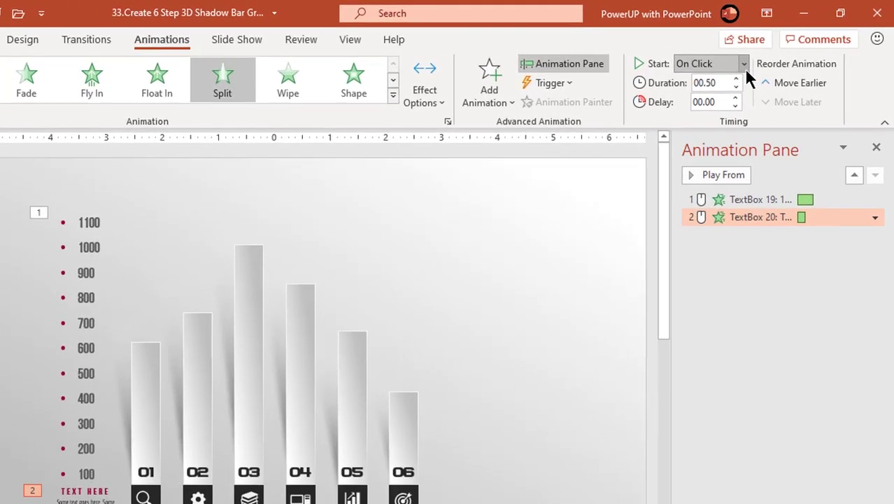
Set the caption's Split animation to start With Previous with a 0.50-second delay, and preview the sequence from the scale's animation.
left_click(744, 64)
left_click(703, 98)
left_click(735, 99)
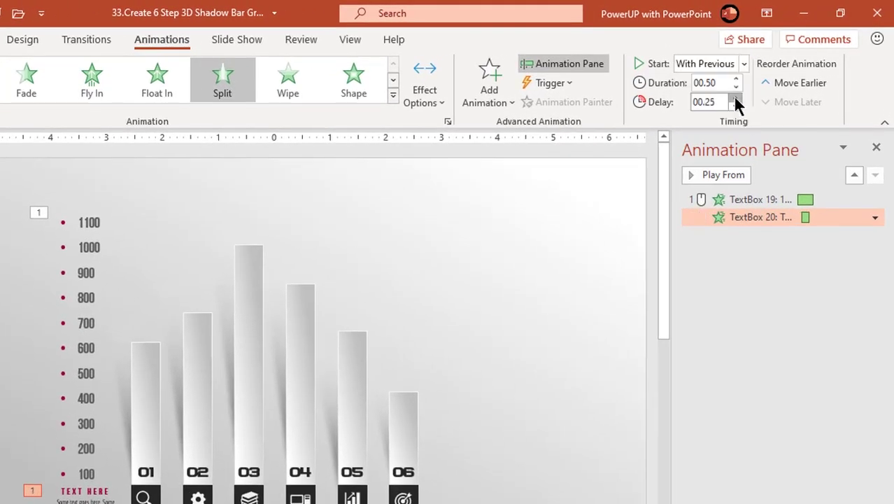
left_click(735, 99)
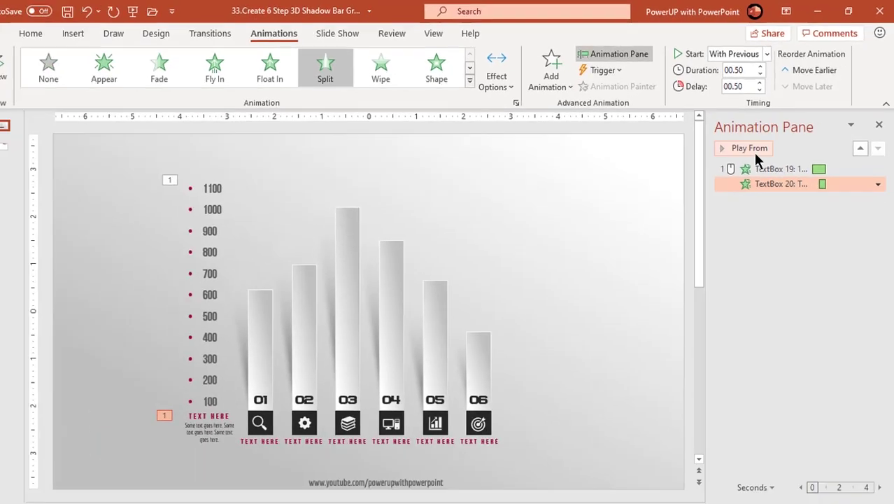
left_click(760, 200)
left_click(753, 144)
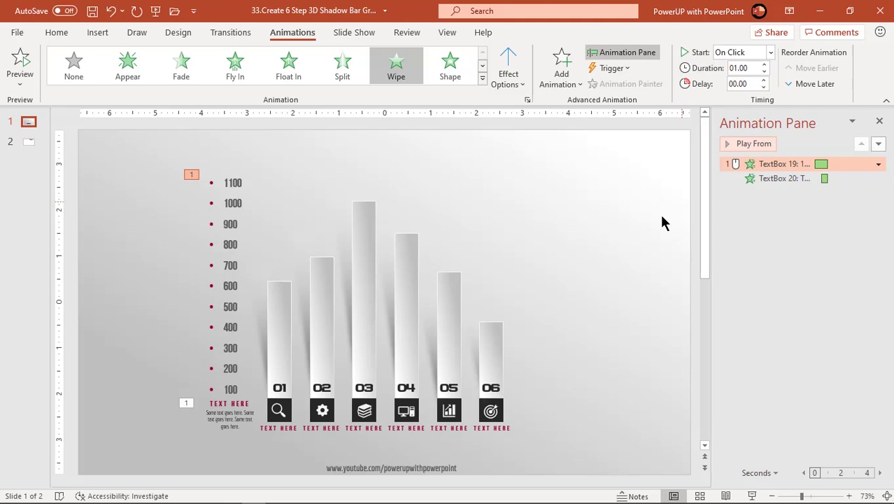
Apply a Split entrance animation with the Horizontal Out direction to the black square under bar 01.
left_click(292, 407)
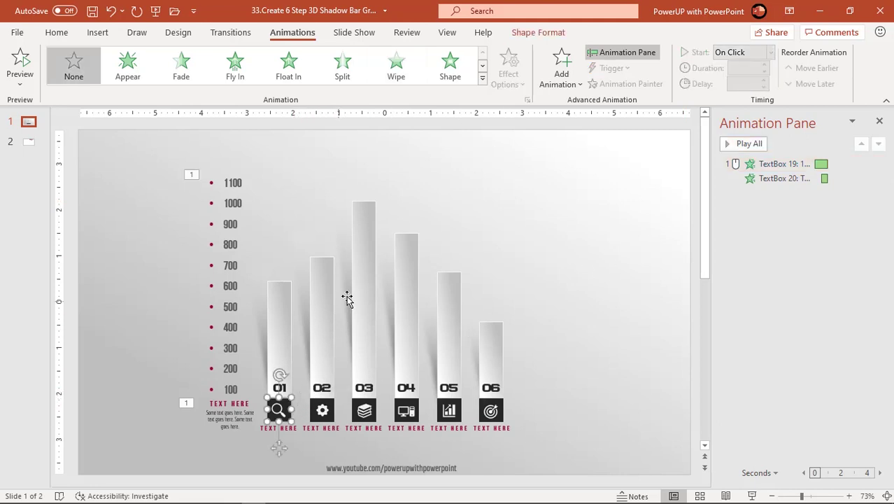
left_click(353, 70)
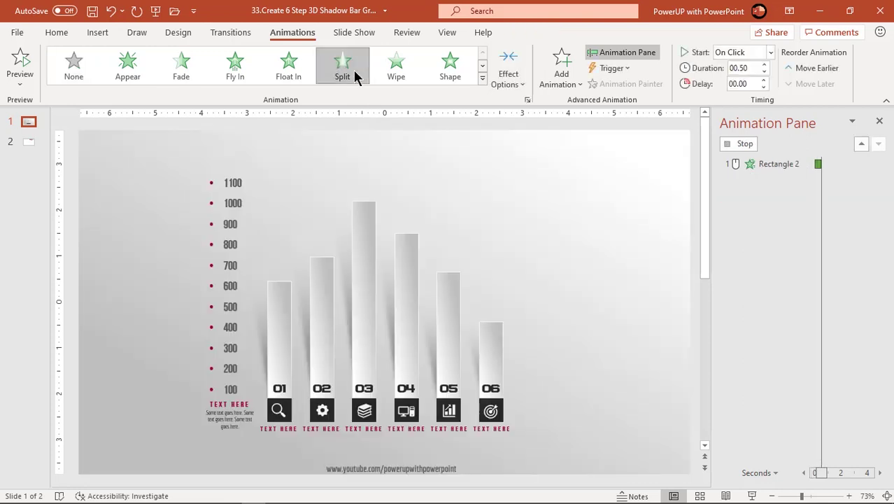
left_click(510, 82)
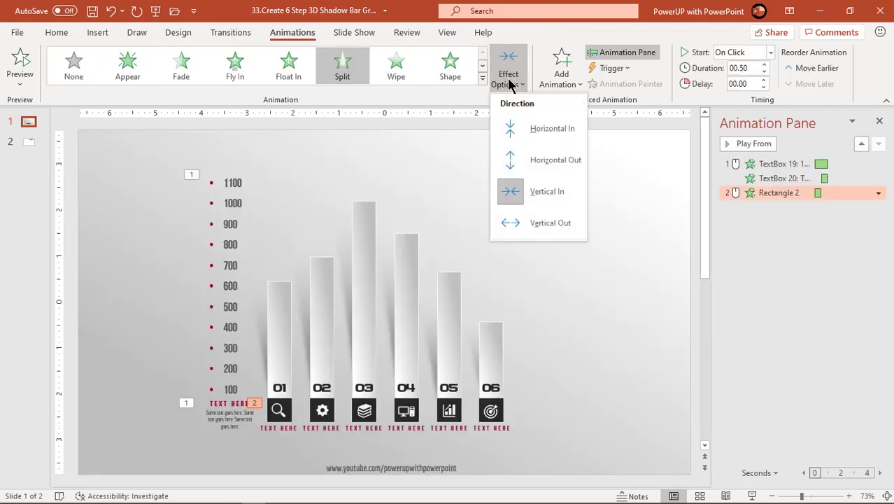
left_click(530, 160)
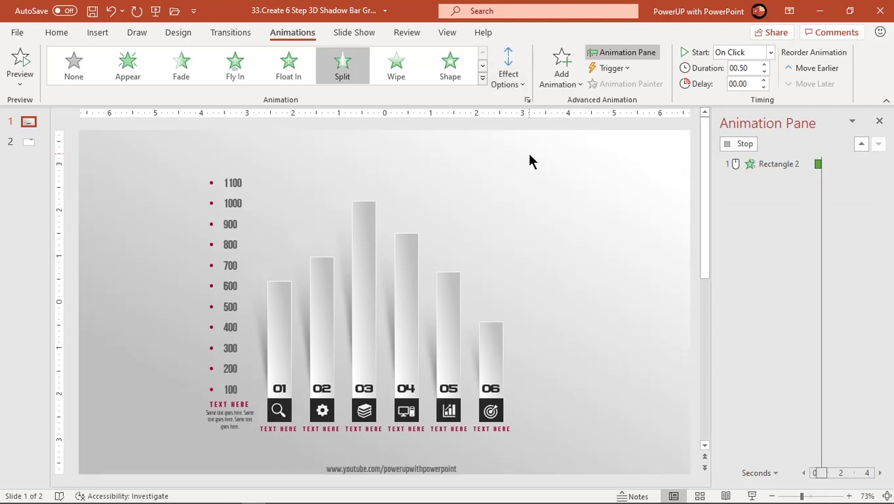
Apply the Stretch entrance effect from the Moderate group to bar 01's gradient rectangle.
left_click(282, 310)
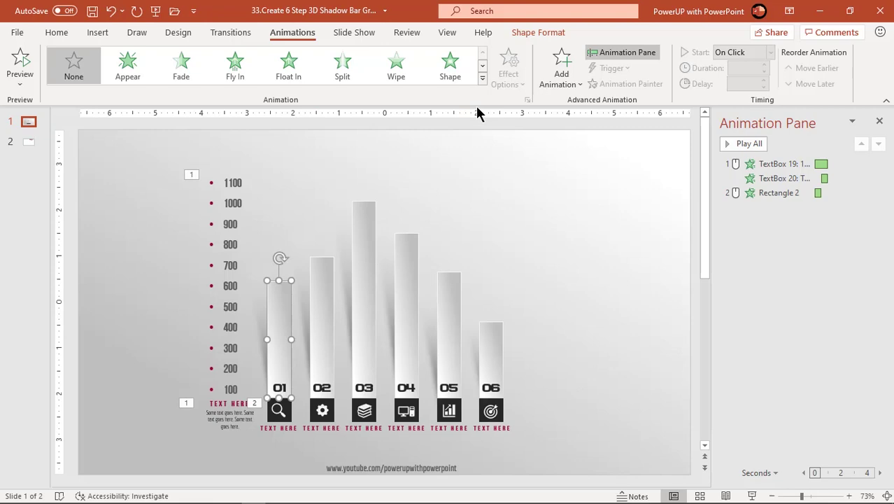
left_click(482, 82)
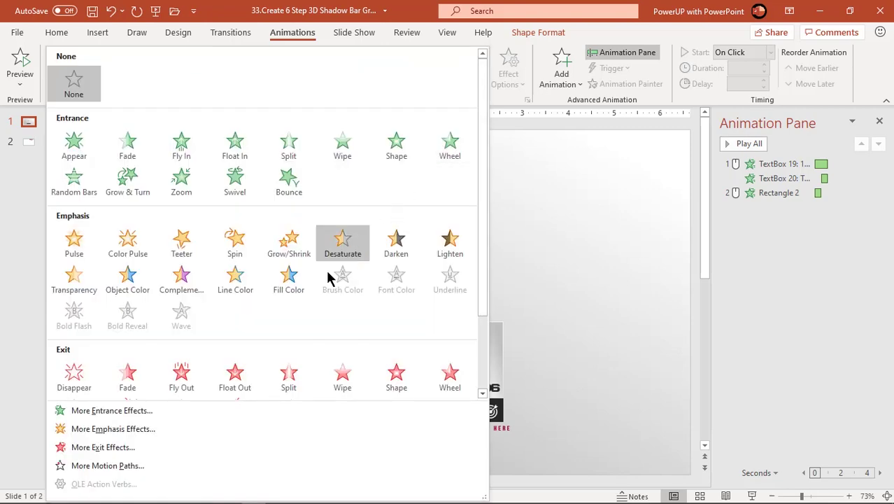
left_click(125, 409)
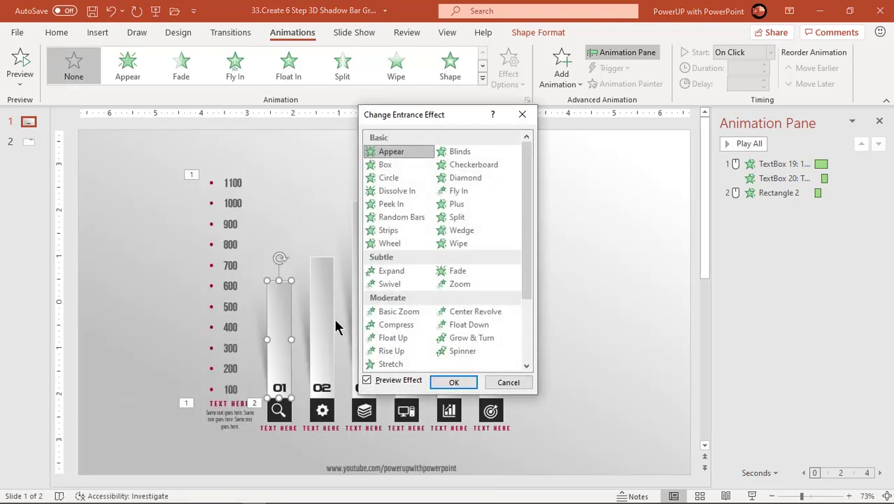
left_click_drag(527, 233, 527, 294)
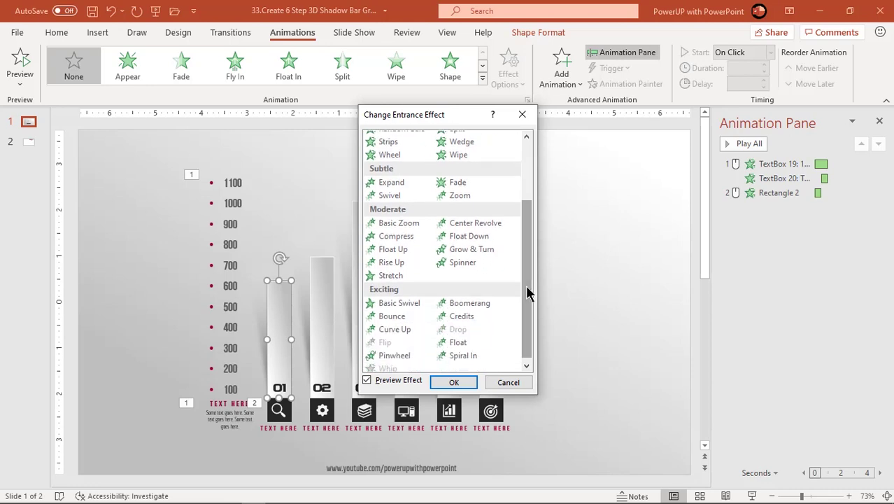
left_click(389, 278)
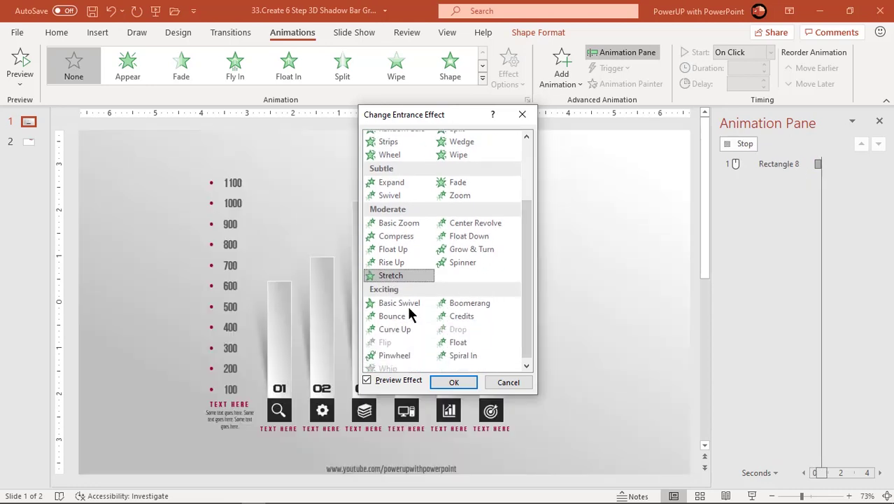
left_click(453, 383)
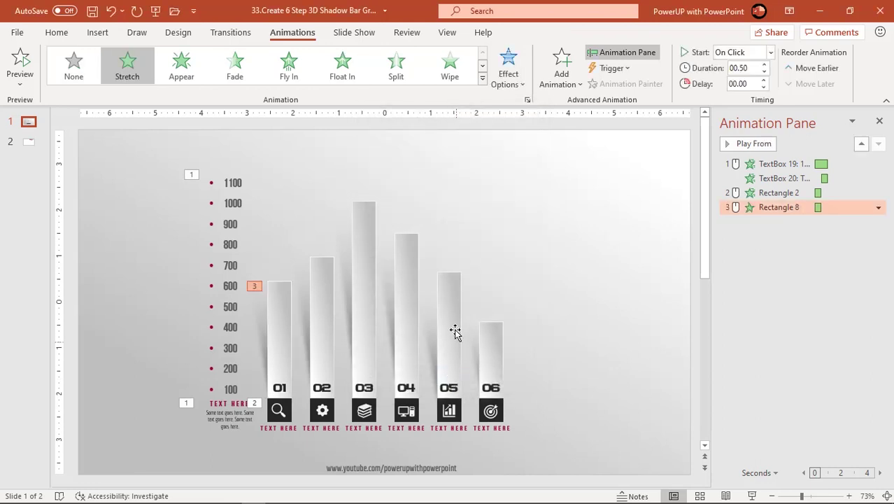
Set bar 01's Stretch animation to the From Bottom direction and make it start After Previous.
left_click(509, 82)
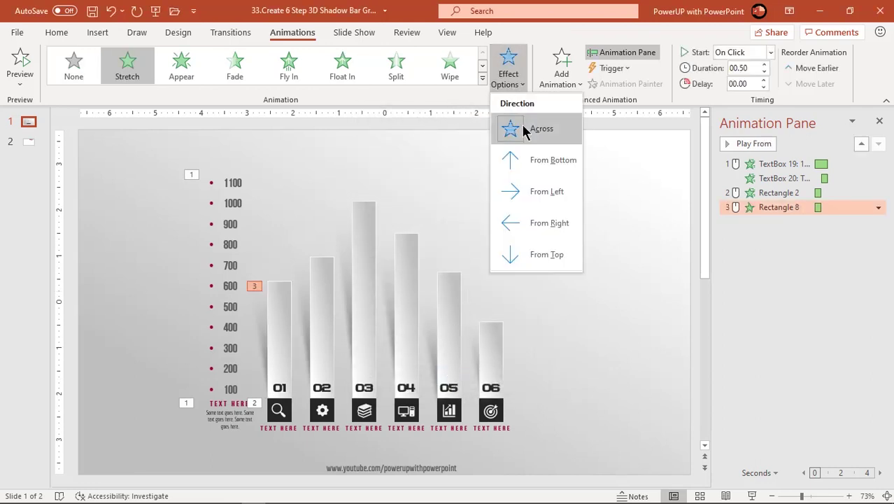
left_click(546, 161)
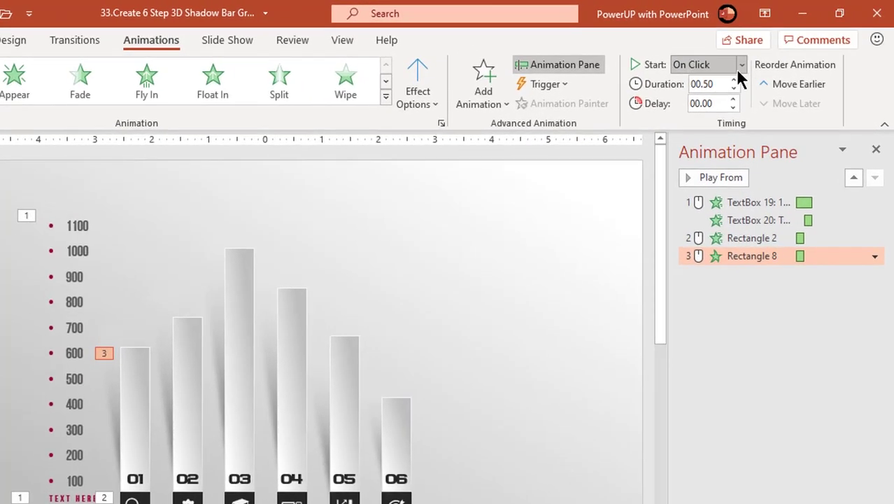
left_click(738, 68)
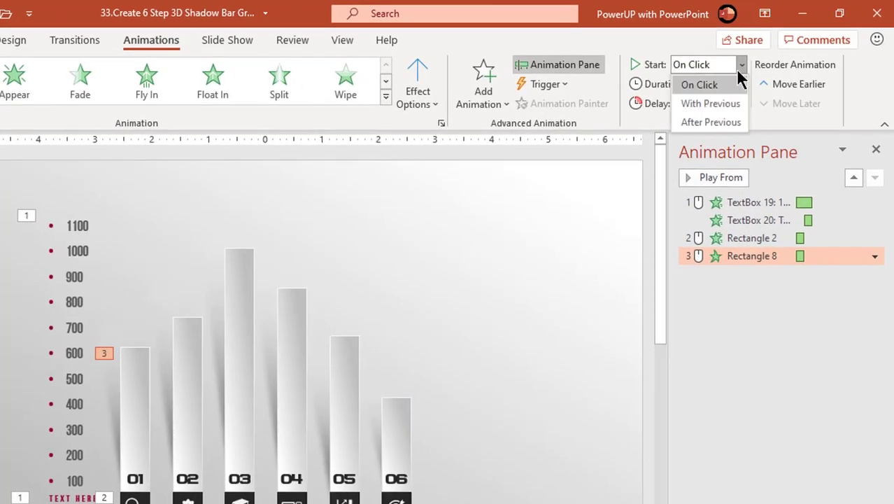
left_click(712, 120)
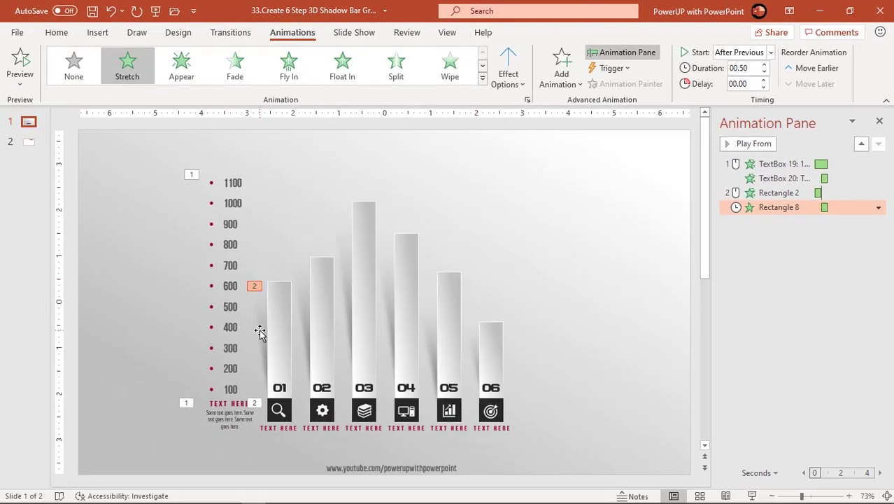
Apply a Wipe entrance animation to the shadow triangle beside bar 01 and start it With Previous.
left_click(260, 331)
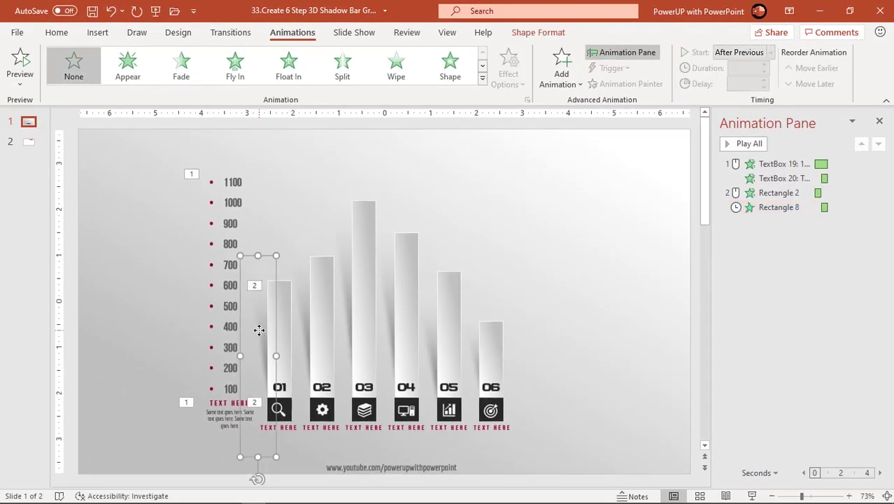
left_click(401, 78)
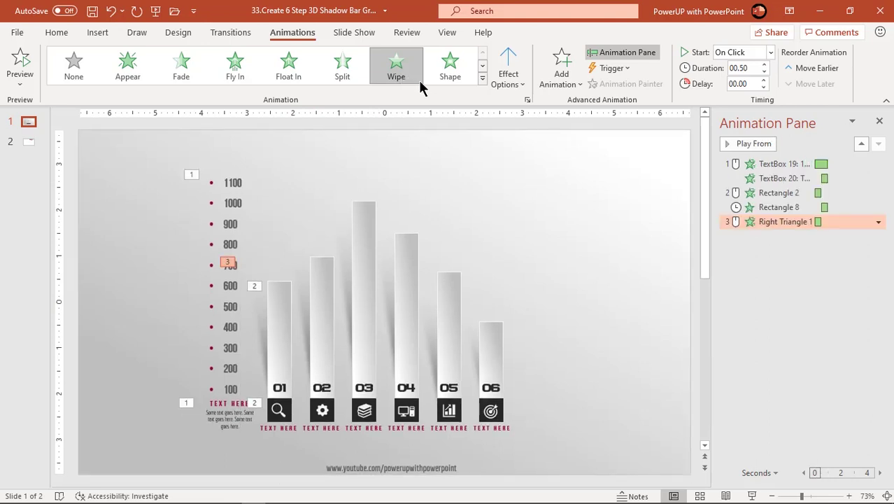
left_click(769, 53)
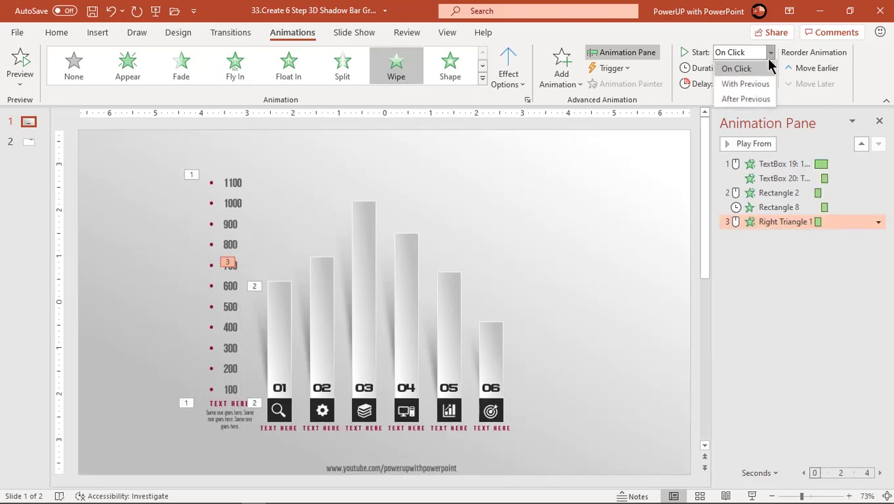
left_click(754, 85)
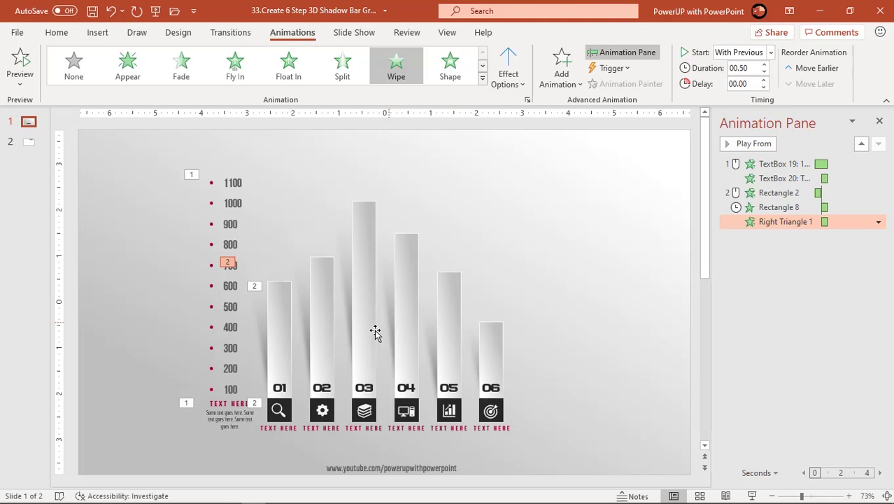
Apply a Zoom entrance animation to the number 01, its magnifier icon and the text label below it together.
left_click(279, 386)
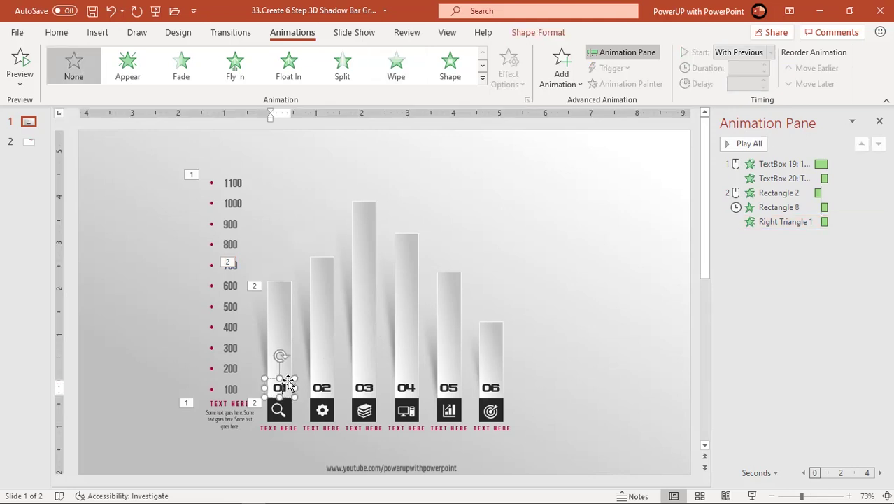
left_click(278, 412, "shift")
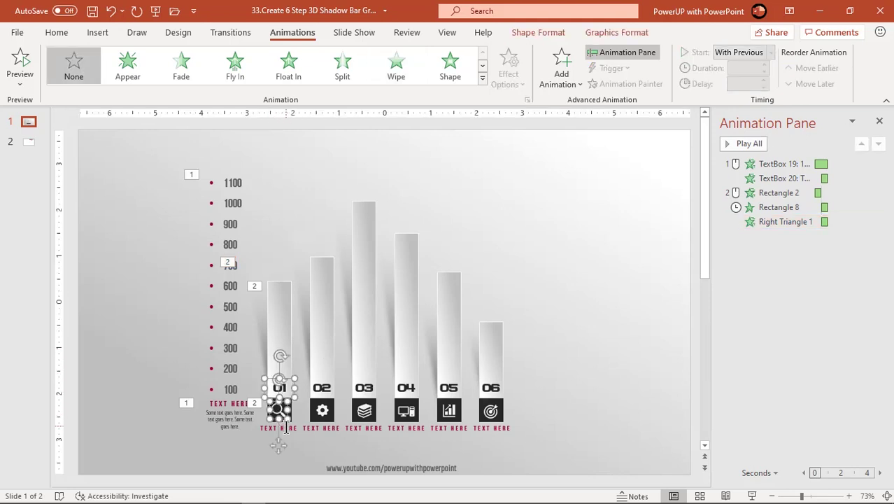
left_click(286, 428, "shift")
left_click(482, 79)
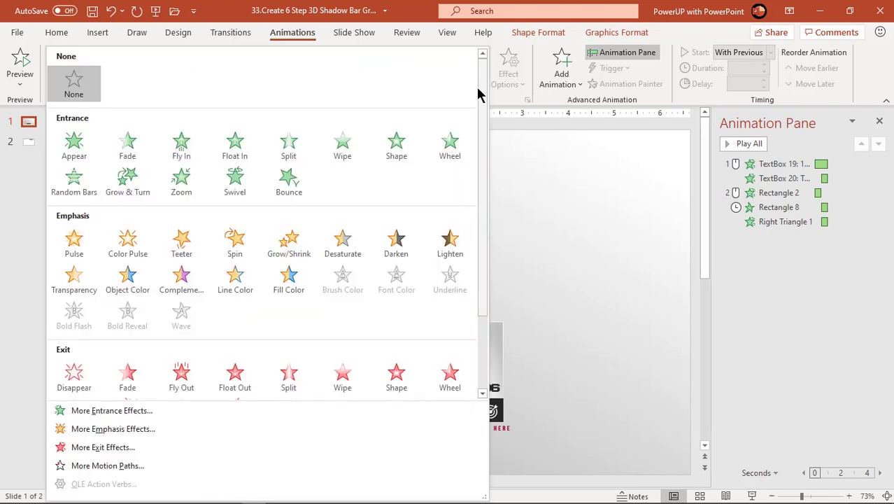
left_click(182, 183)
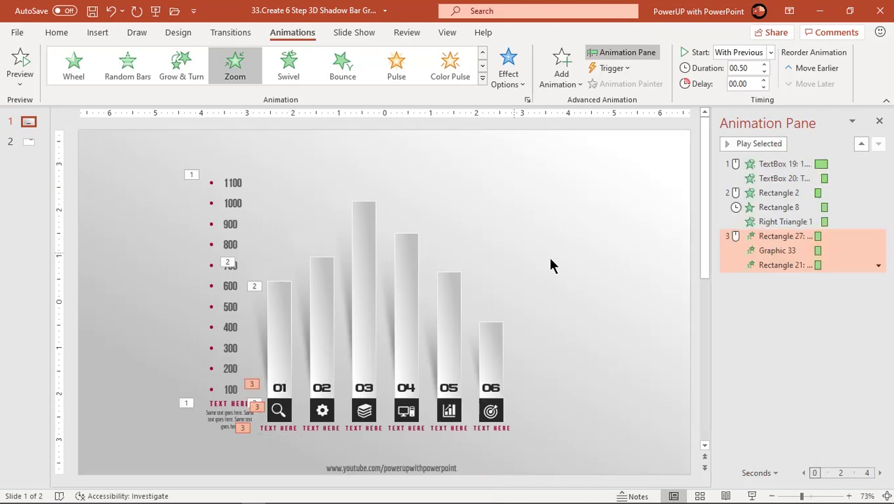
Start the number 01's Zoom animation After Previous, and preview the sequence from the scale's animation.
left_click(778, 236)
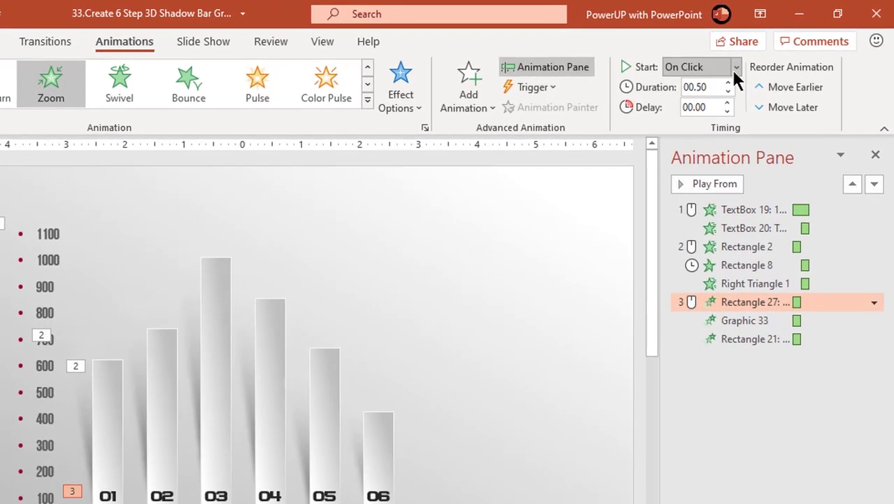
left_click(733, 68)
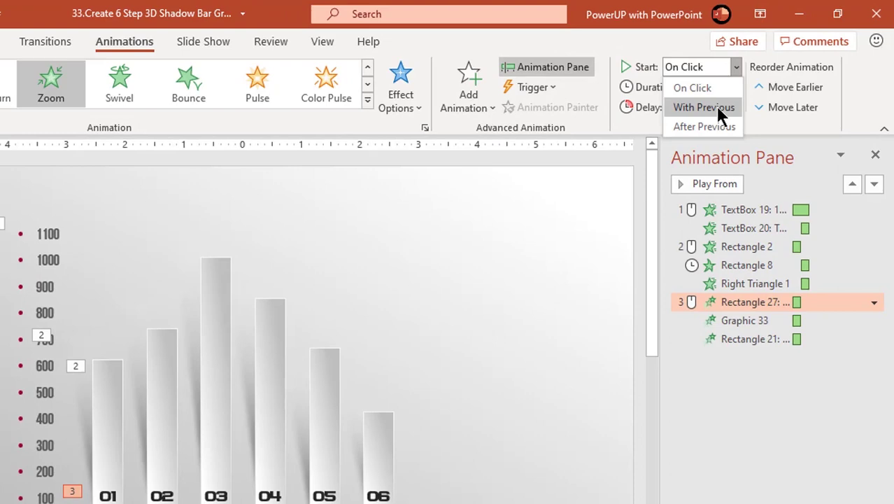
left_click(707, 126)
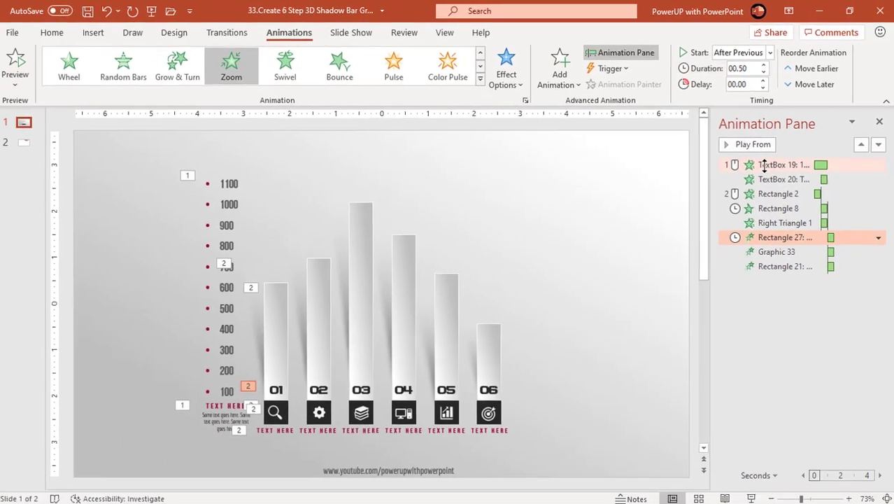
left_click(742, 197)
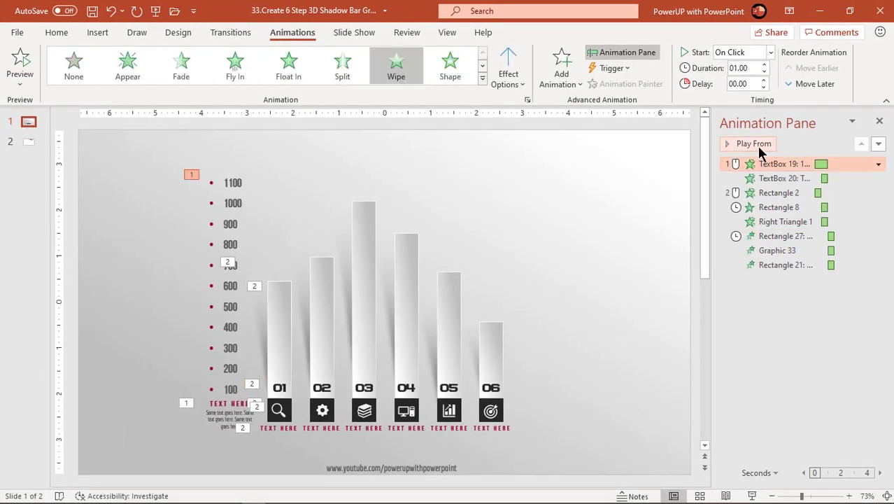
left_click(758, 148)
Apply a Split entrance animation with the Horizontal Out direction to the black square under bar 02.
left_click(333, 400)
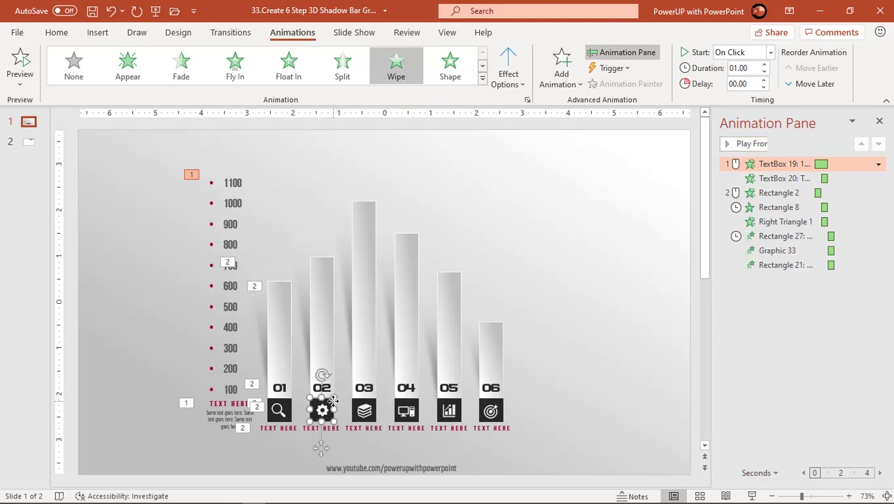
left_click(352, 74)
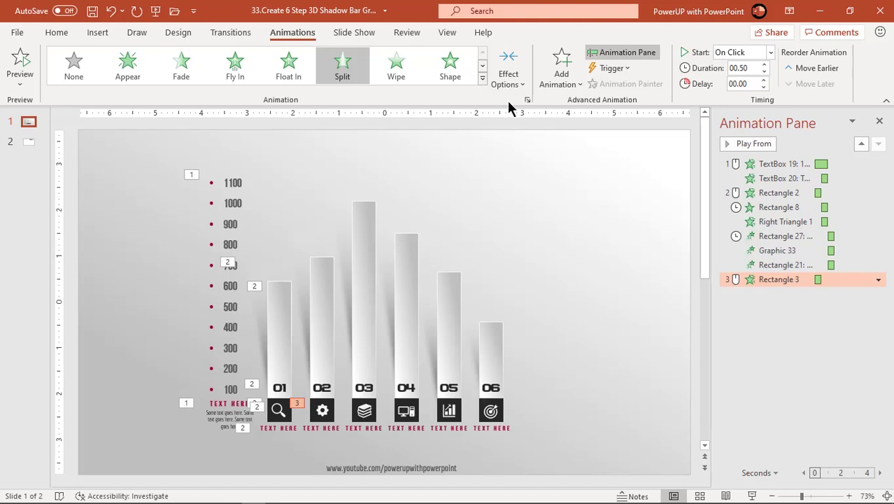
left_click(515, 84)
left_click(532, 160)
Apply the Stretch entrance effect from the Moderate group to bar 02's gradient rectangle.
left_click(324, 302)
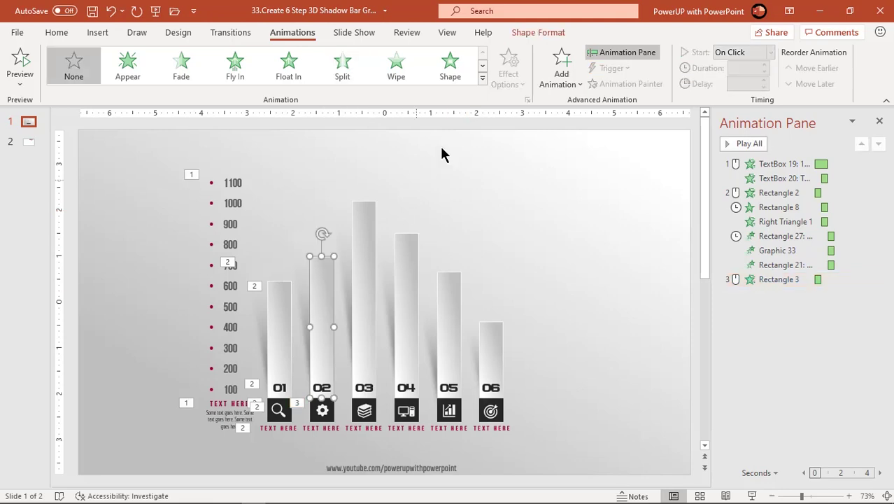
left_click(483, 79)
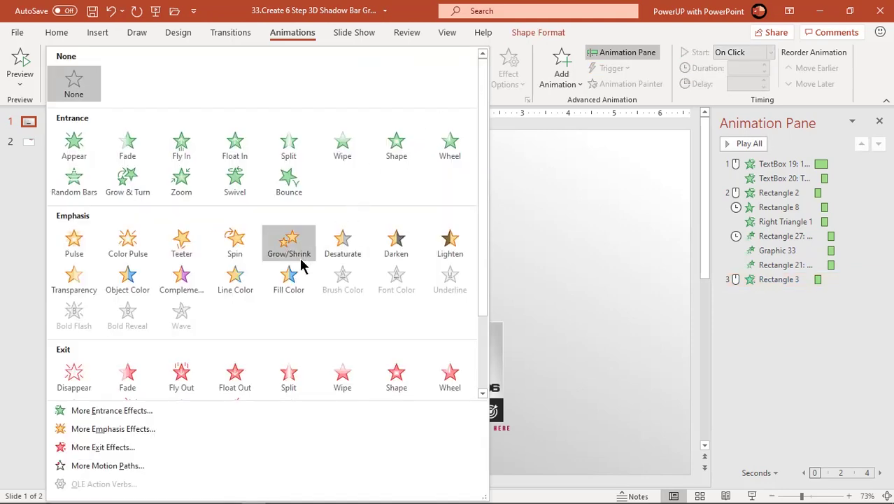
left_click(154, 411)
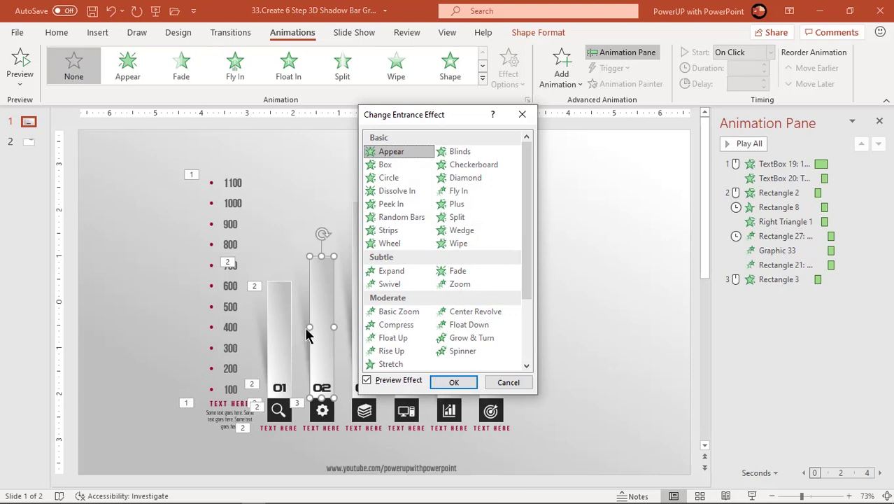
left_click_drag(531, 243, 528, 294)
left_click(402, 295)
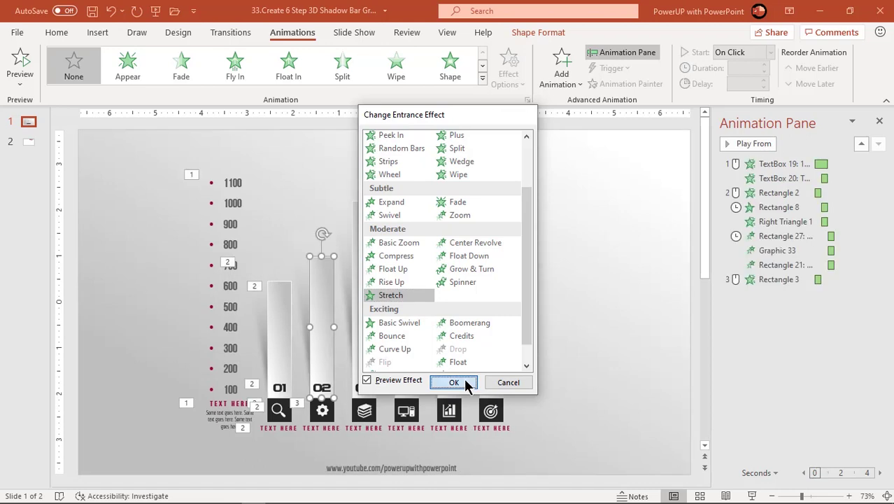
left_click(464, 382)
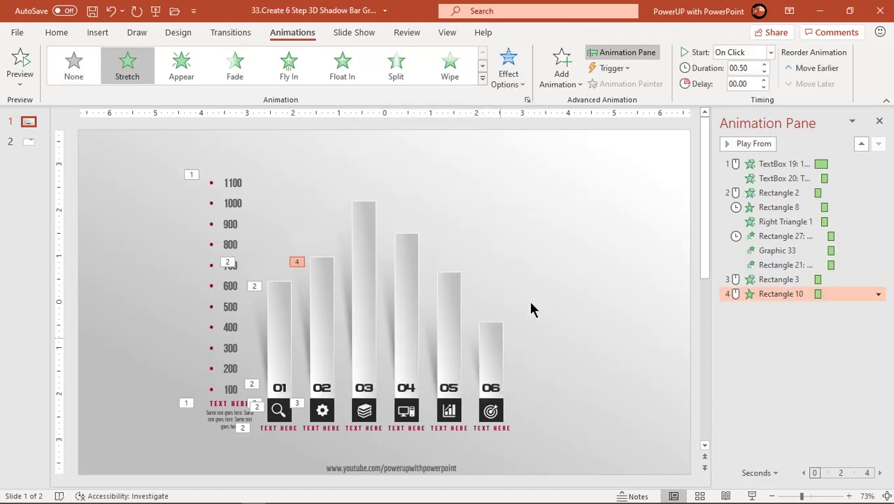
Set bar 02's Stretch animation to the From Bottom direction and make it start After Previous.
left_click(522, 89)
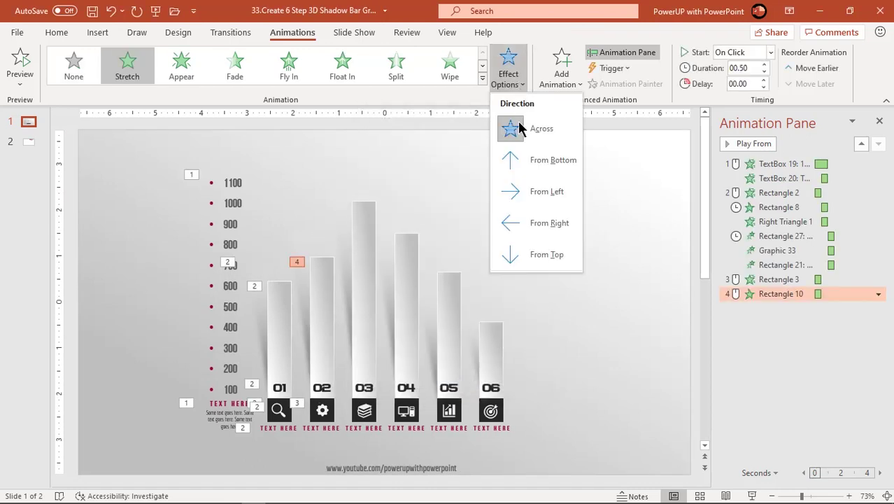
left_click(521, 162)
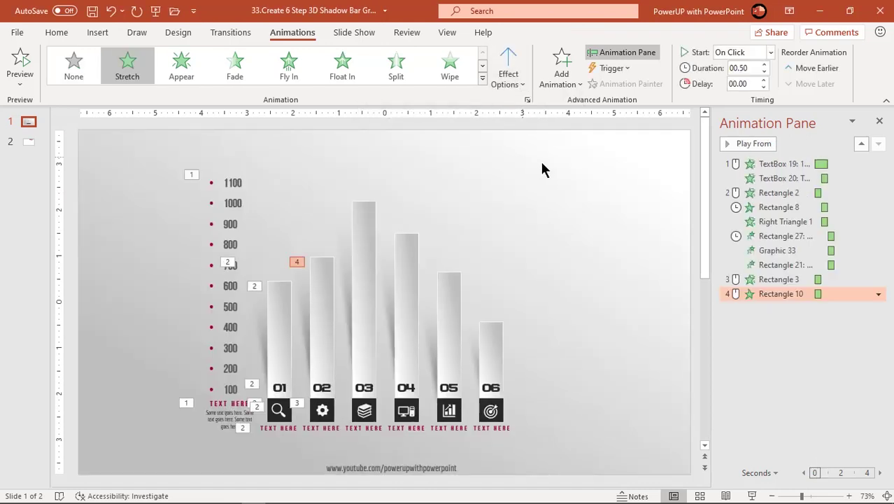
left_click(768, 53)
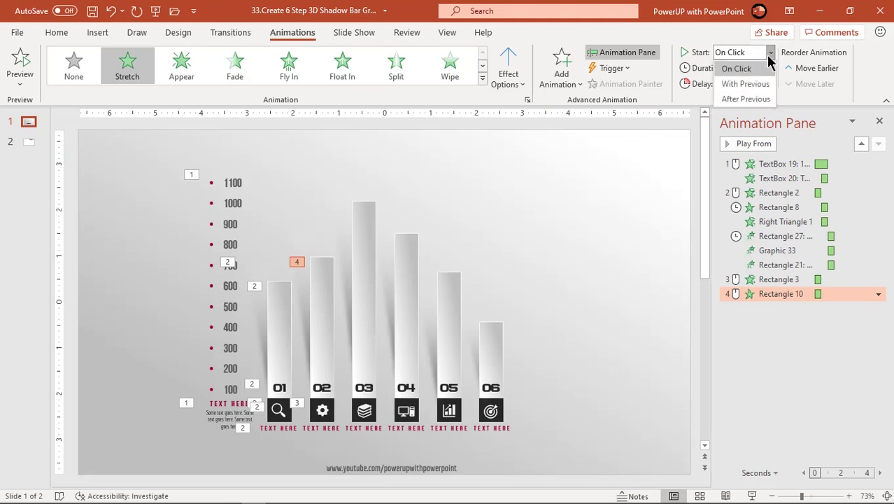
left_click(750, 99)
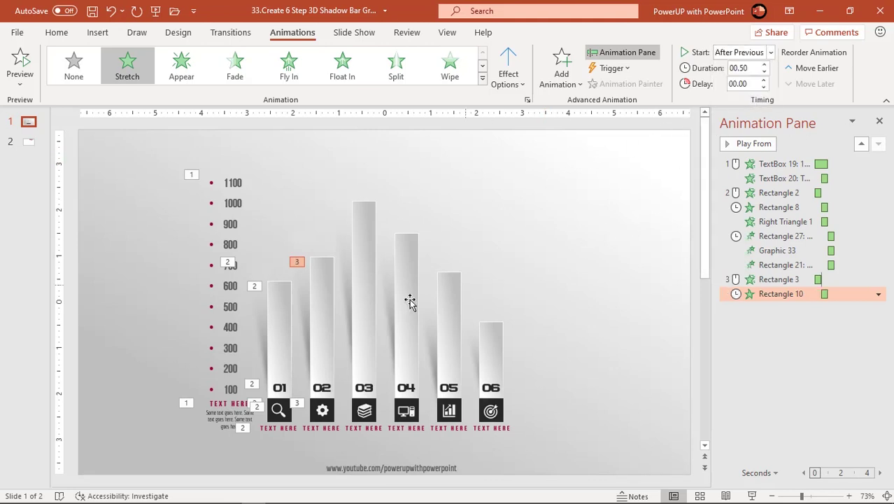
Apply a Wipe entrance animation to the shadow triangle beside bar 02 and start it With Previous.
left_click(303, 315)
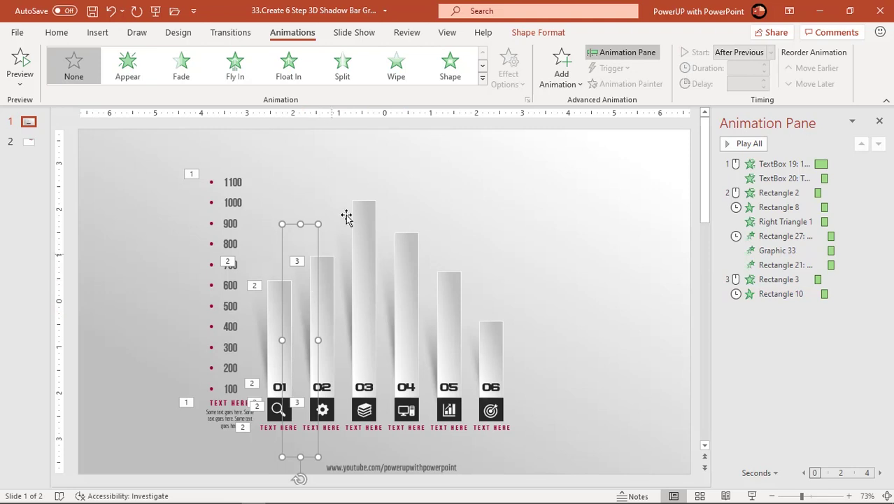
left_click(398, 70)
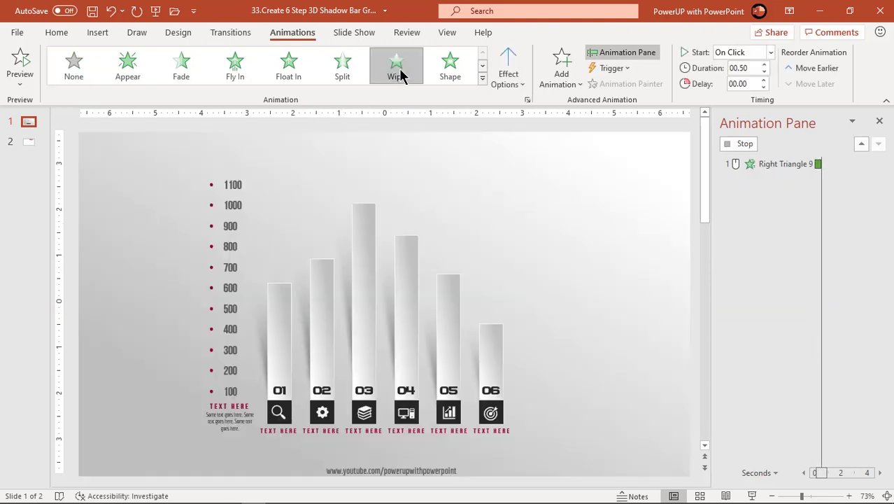
left_click(769, 53)
left_click(748, 82)
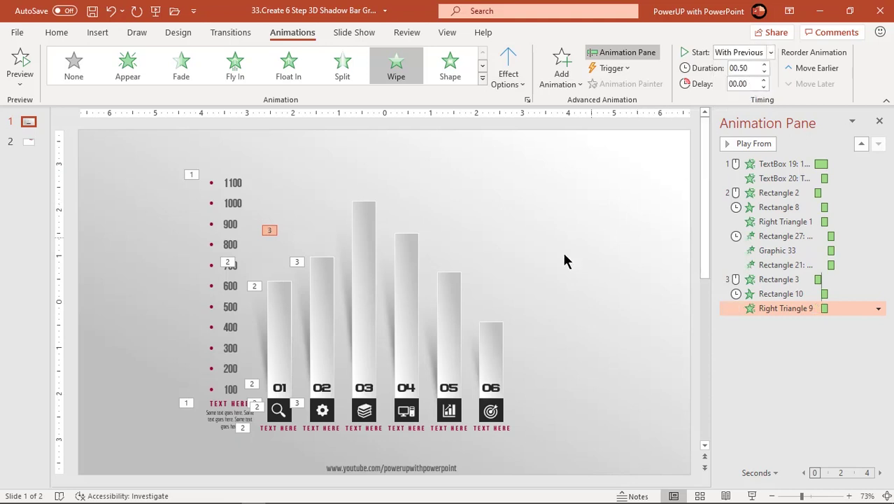
Apply a Zoom entrance animation to the number 02, its gear icon and the text label below it together.
left_click(324, 385)
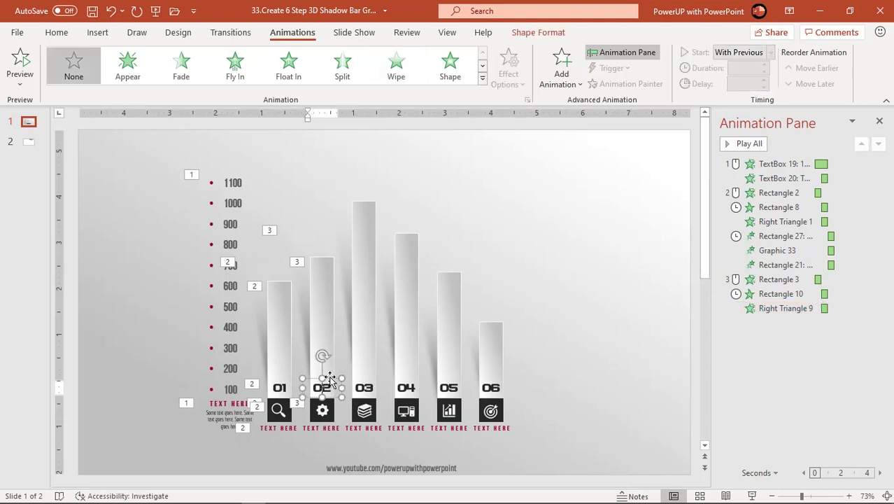
left_click(329, 378)
left_click(326, 413, "shift")
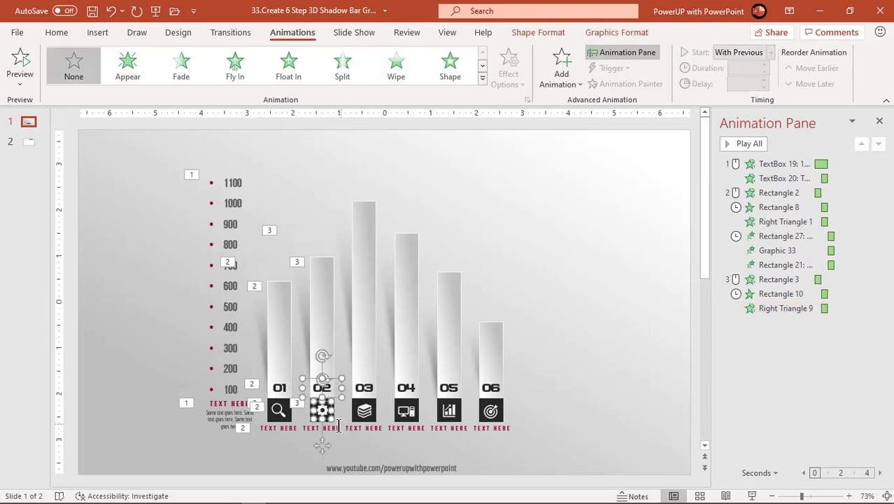
left_click(334, 433, "shift")
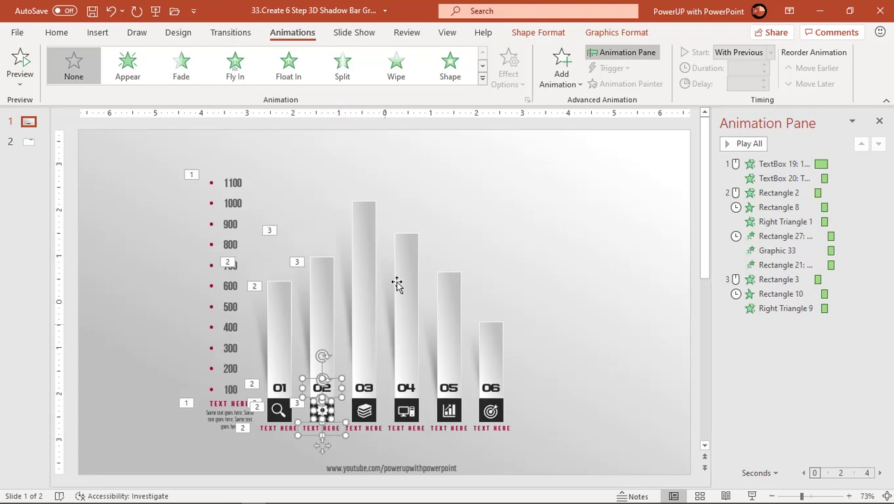
left_click(483, 80)
left_click(183, 183)
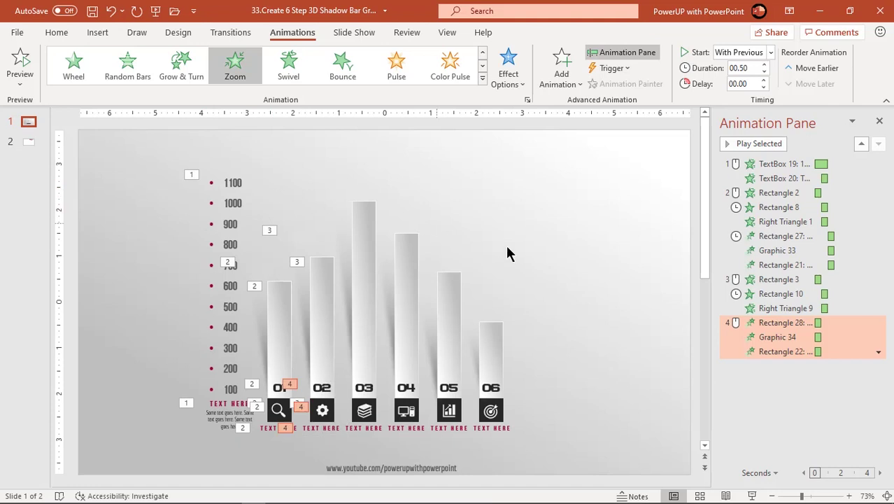
Make the Zoom animation of the number 02 start After Previous.
left_click(764, 321)
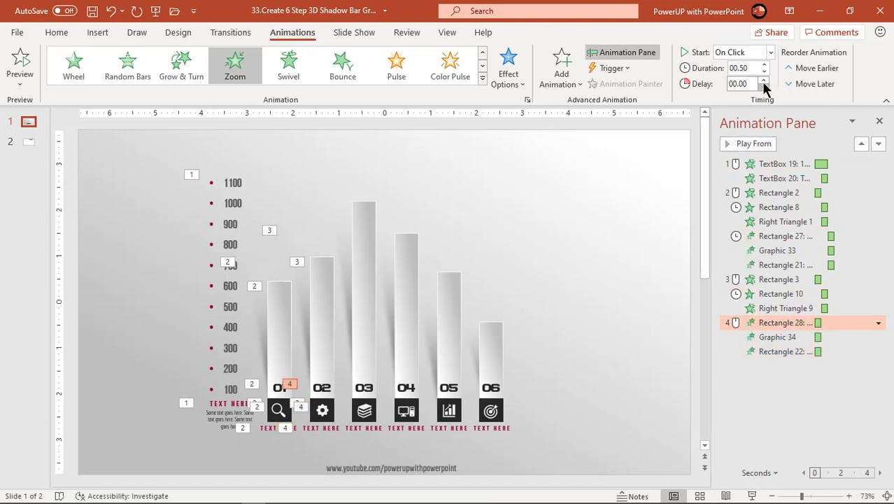
left_click(769, 53)
left_click(743, 98)
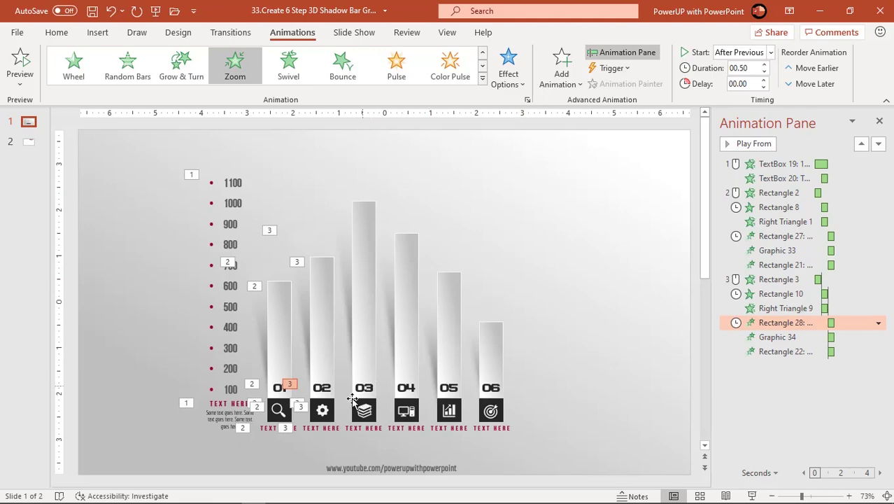
Copy the Split animation of icon square 02 to square 03 and the Stretch animation of bar 02 to bar 03 with Animation Painter.
left_click(333, 403)
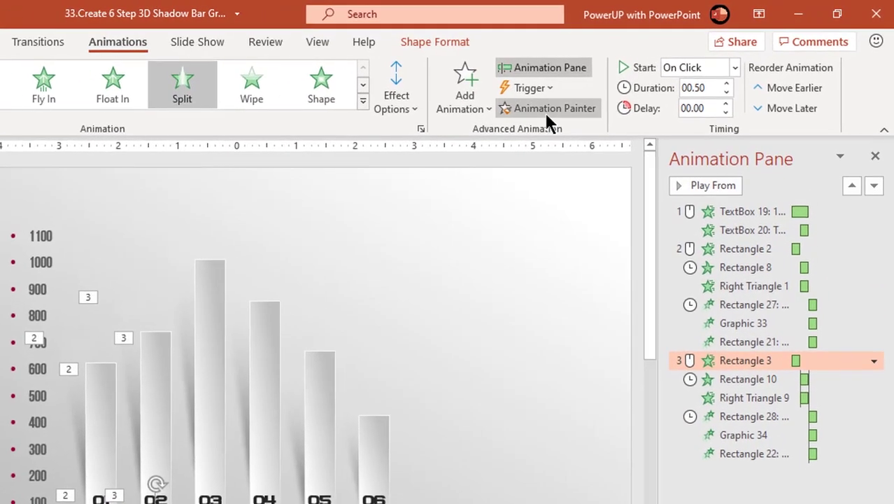
left_click(627, 85)
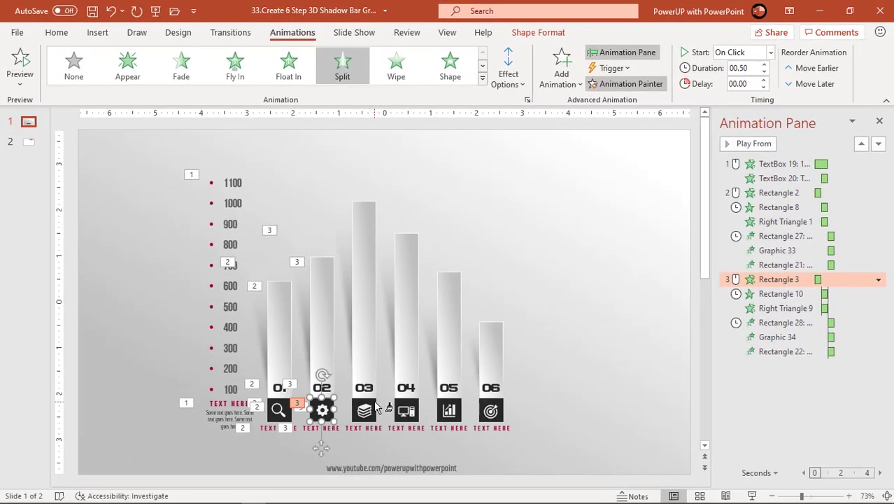
left_click(373, 399)
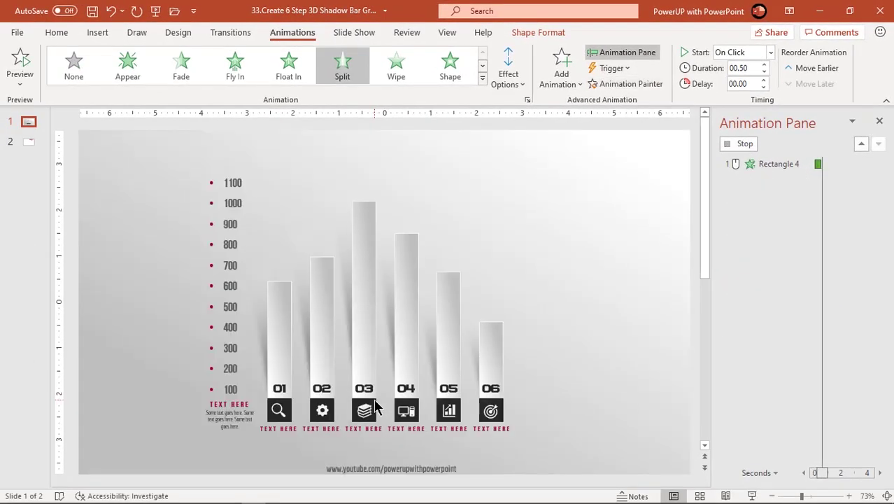
left_click(327, 340)
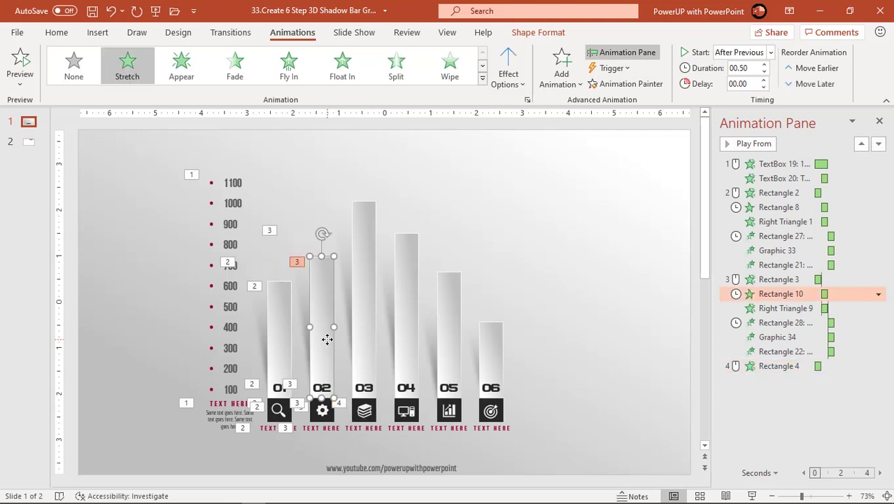
left_click(624, 84)
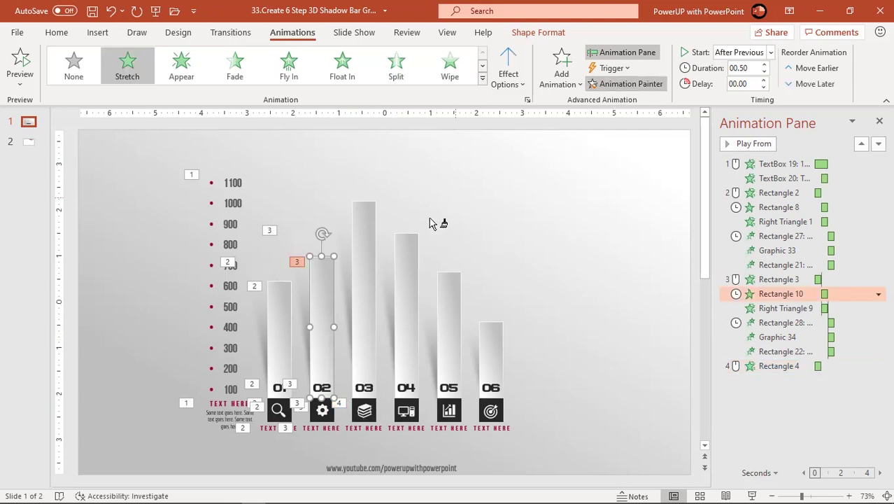
left_click(371, 275)
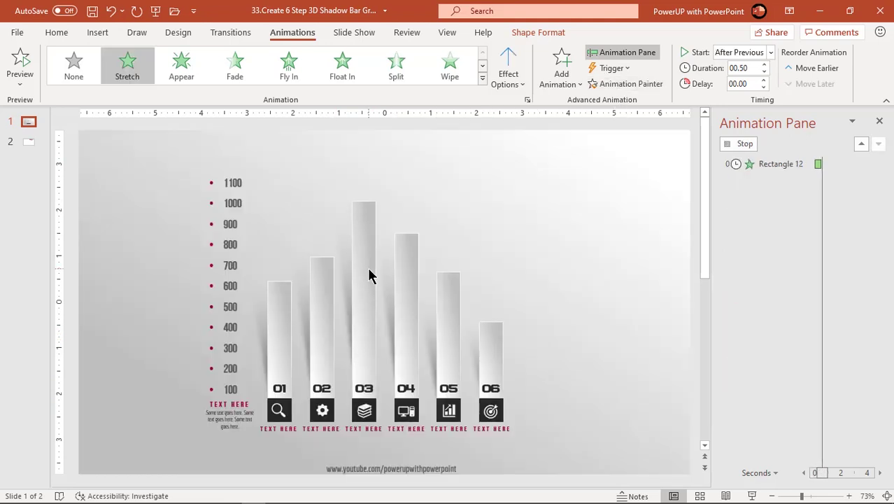
Copy the Wipe animation from bar 02's shadow triangle to bar 03's shadow triangle with Animation Painter.
left_click(303, 310)
left_click(624, 84)
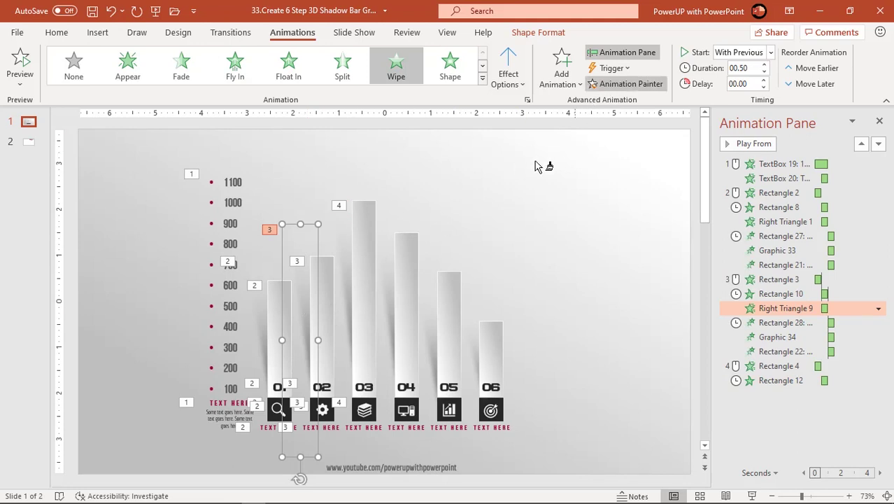
left_click(347, 277)
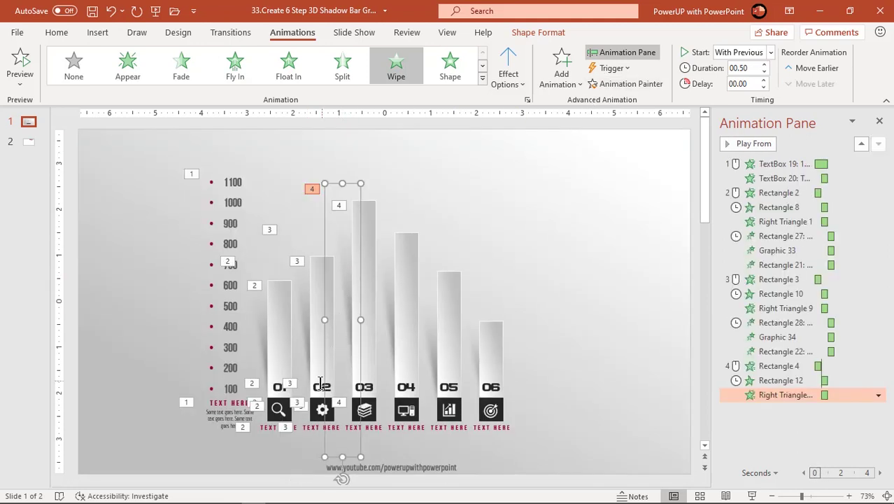
Apply a Zoom entrance to the number 03, its layers icon and its text label together, with the number starting After Previous.
left_click(371, 409)
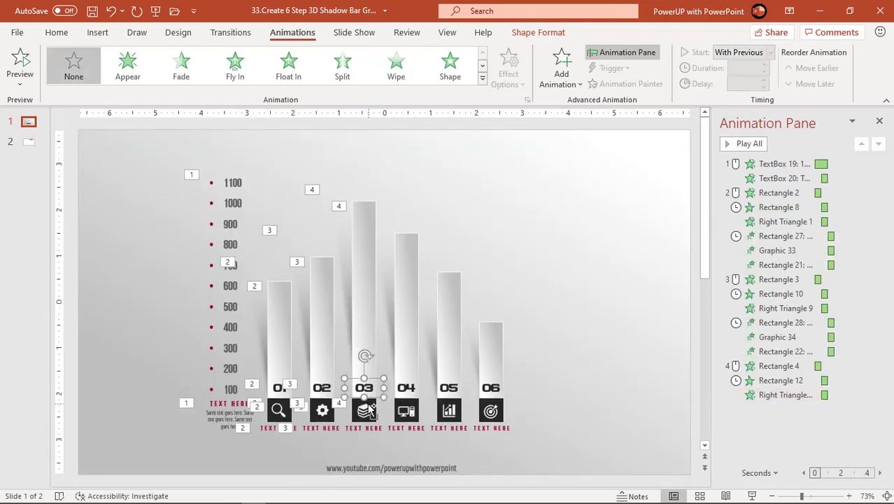
left_click(375, 430, "shift")
left_click(482, 78)
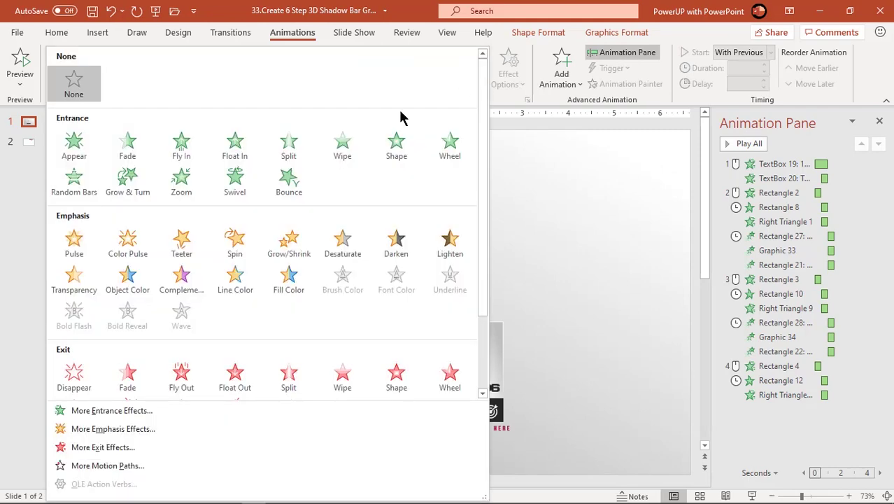
left_click(189, 189)
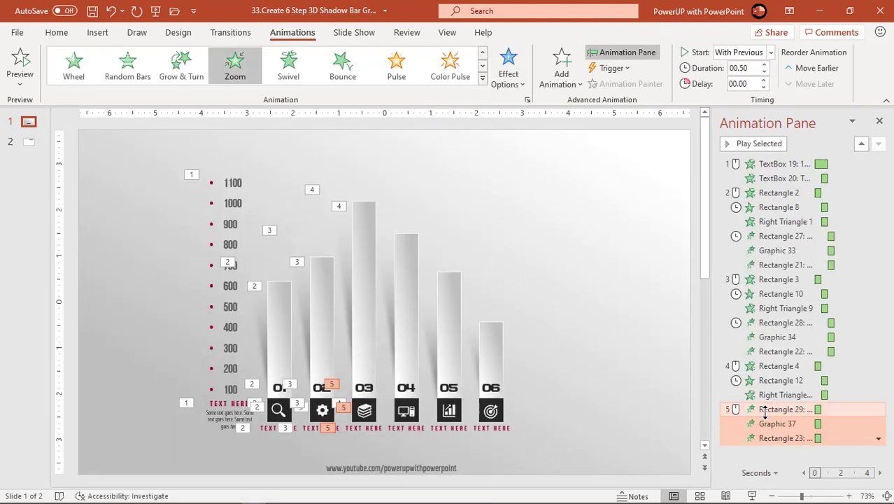
left_click(763, 409)
left_click(770, 56)
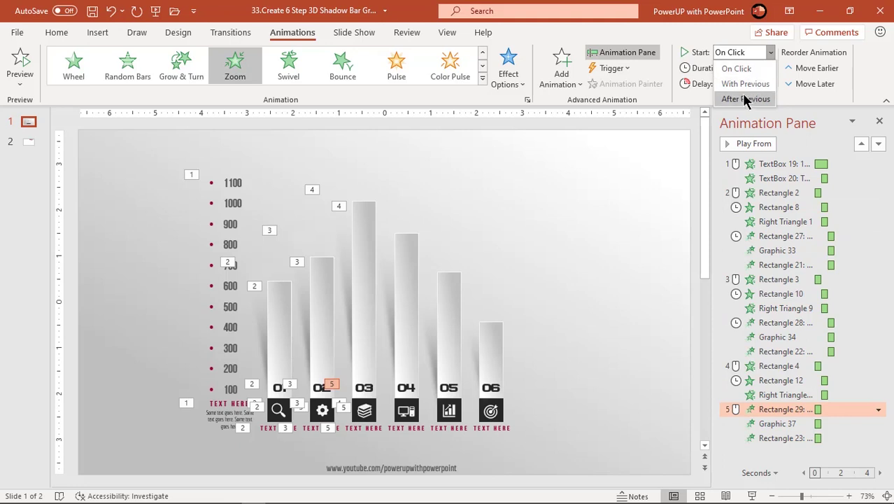
left_click(743, 99)
Copy the Split animation of icon square 03 to square 04 and the Stretch animation of bar 03 to bar 04 with Animation Painter.
left_click(364, 409)
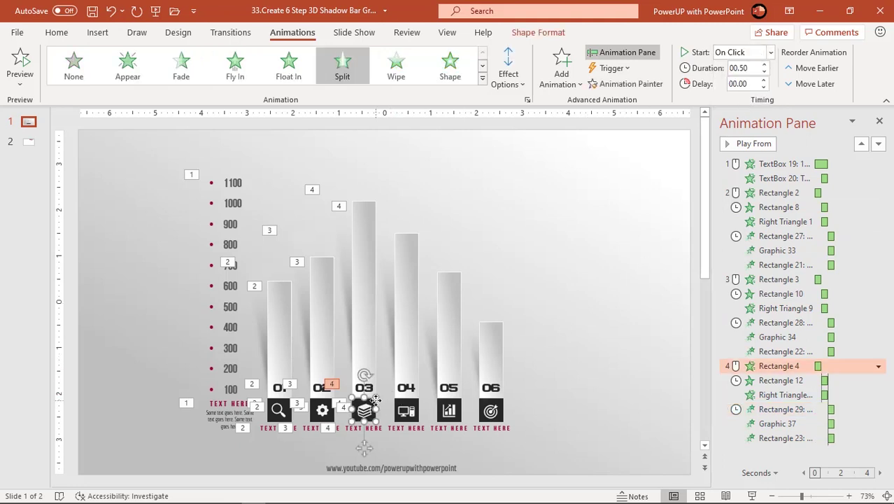
left_click(625, 83)
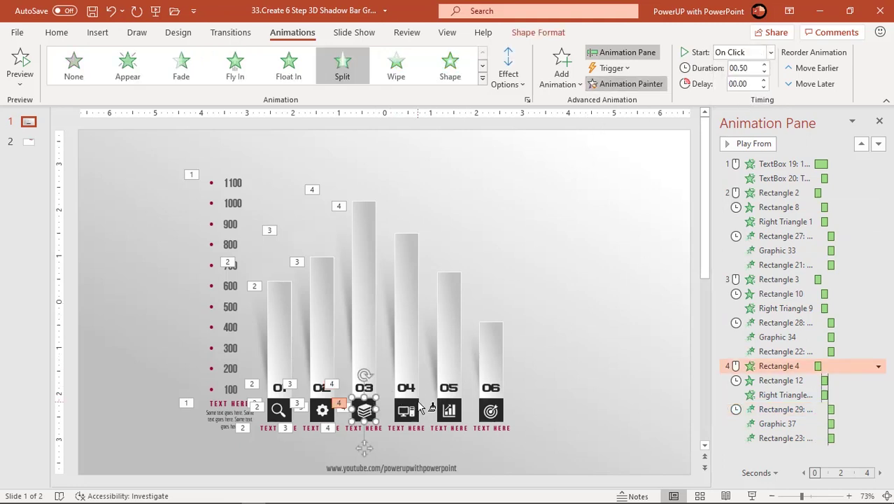
left_click(420, 407)
left_click(370, 315)
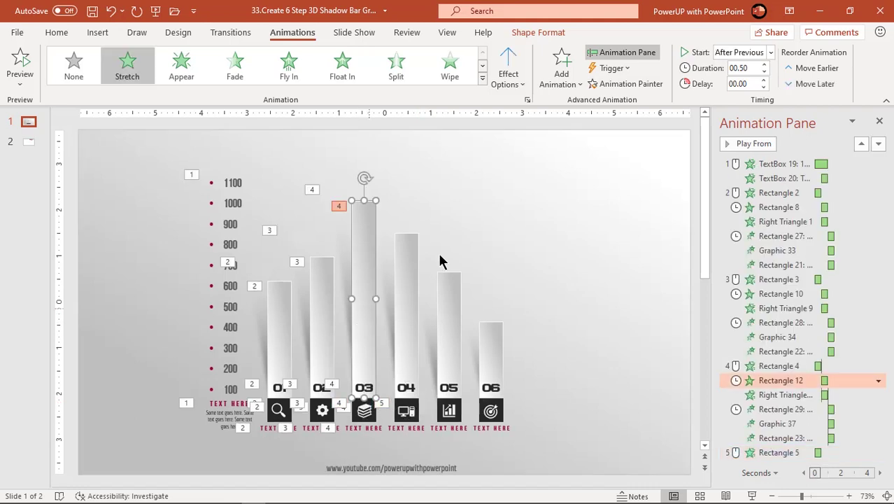
left_click(413, 291)
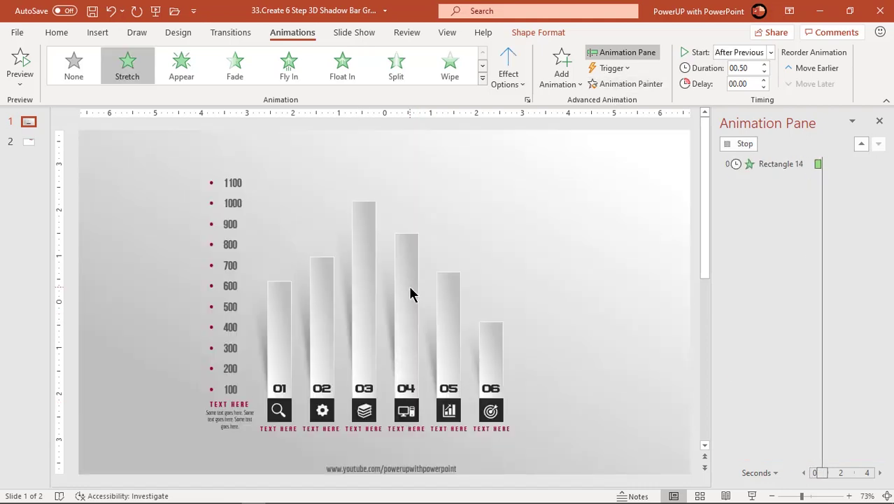
Copy the Wipe animation from bar 03's shadow triangle to bar 04's shadow triangle with Animation Painter.
left_click(348, 285)
left_click(610, 85)
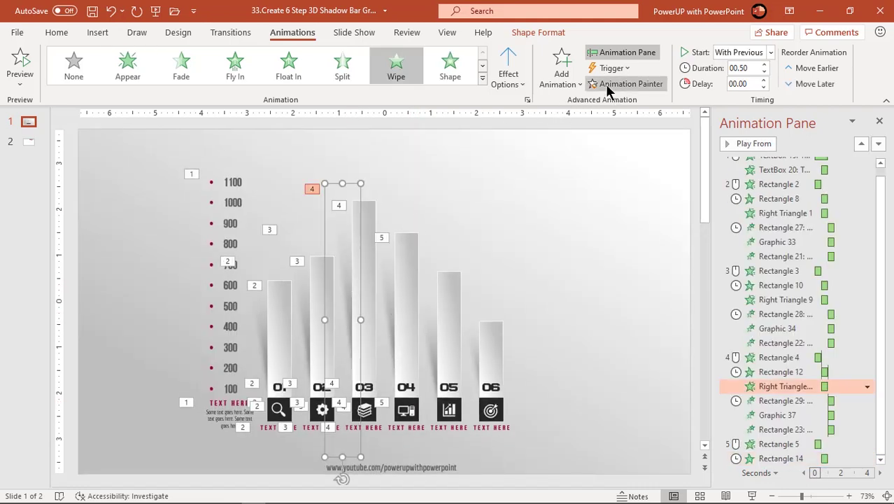
left_click(390, 294)
Apply a Zoom entrance to the number 04, its computer icon and its text label together, with the number starting After Previous.
left_click(412, 383)
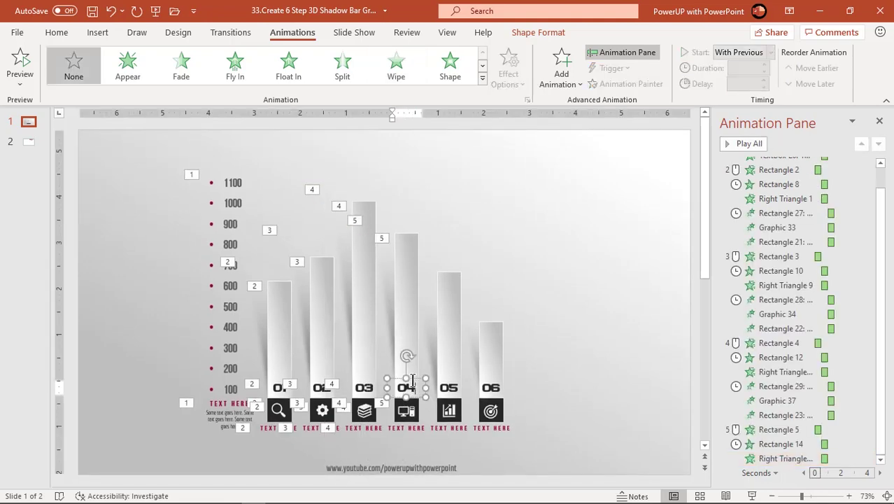
left_click(410, 412, "shift")
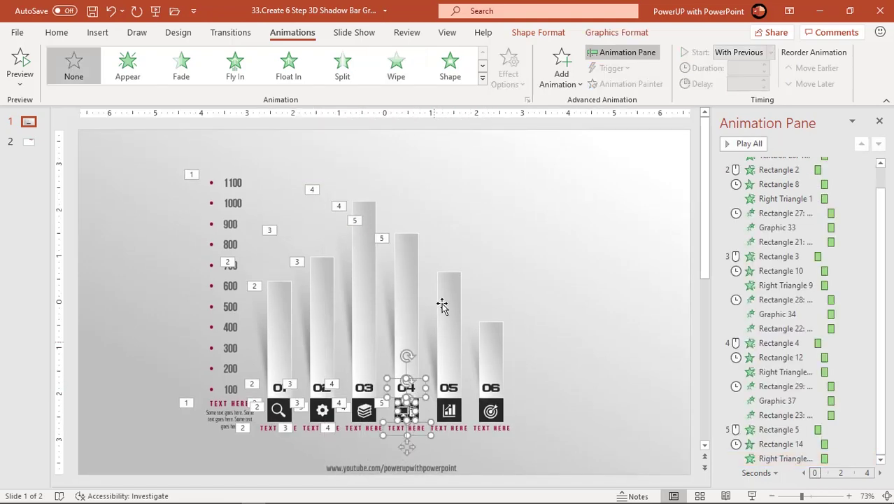
left_click(482, 78)
left_click(193, 177)
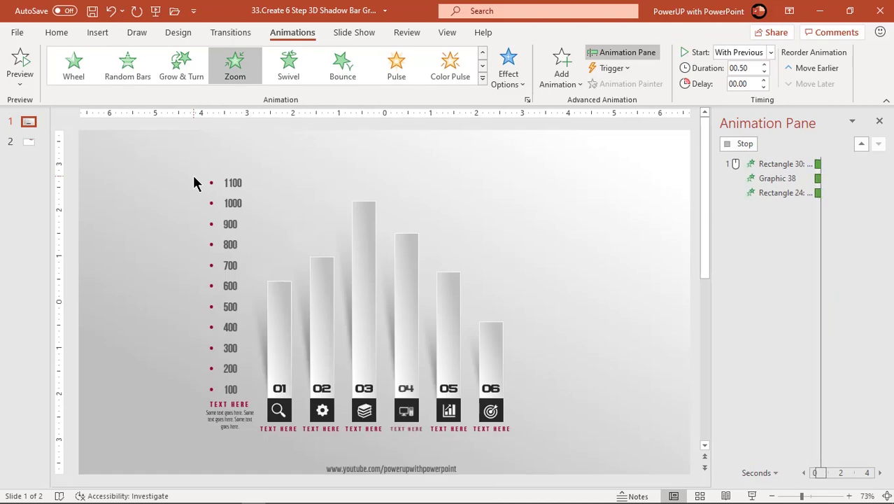
left_click(752, 428)
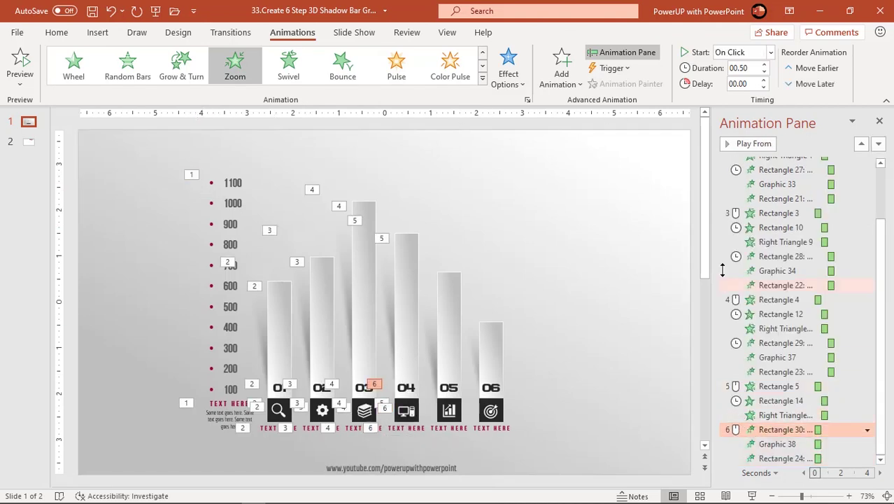
left_click(770, 54)
left_click(732, 100)
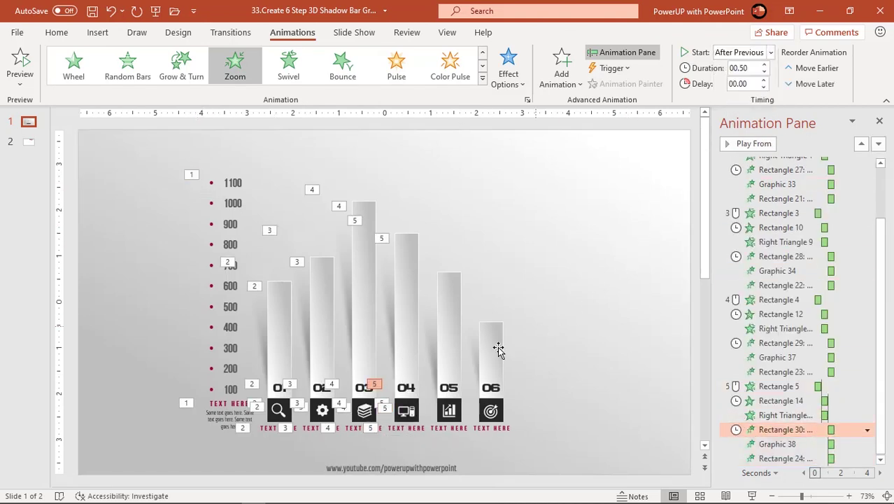
Copy the Split animation of icon square 04 to square 05 and the Stretch animation of bar 04 to bar 05 with Animation Painter.
left_click(420, 404)
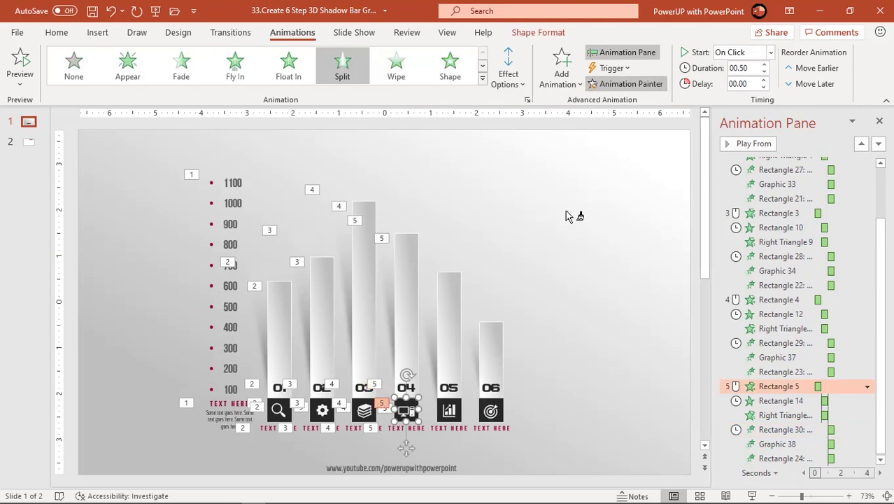
left_click(460, 405)
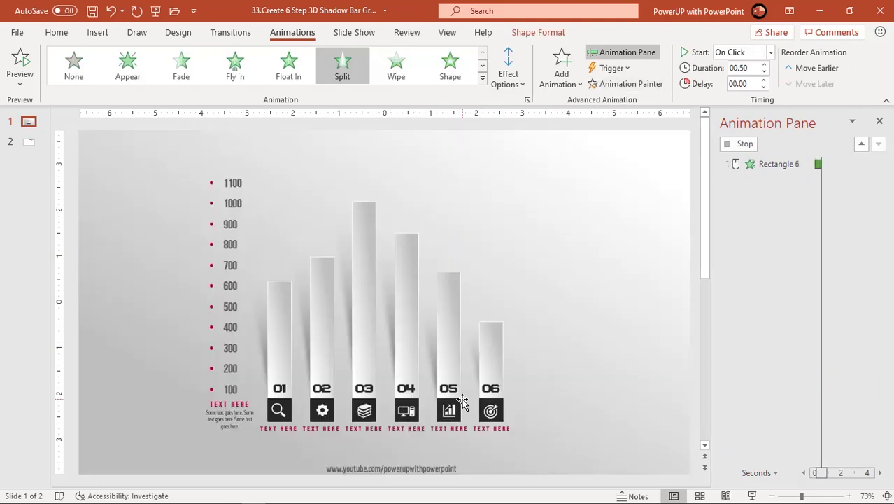
left_click(413, 340)
left_click(459, 318)
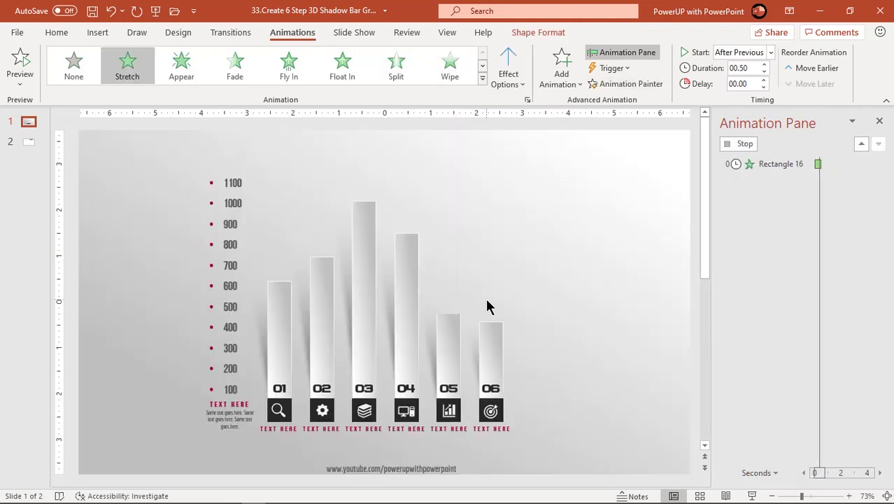
Copy the Wipe animation from bar 04's shadow triangle to bar 05's shadow triangle with Animation Painter.
left_click(385, 288)
left_click(614, 85)
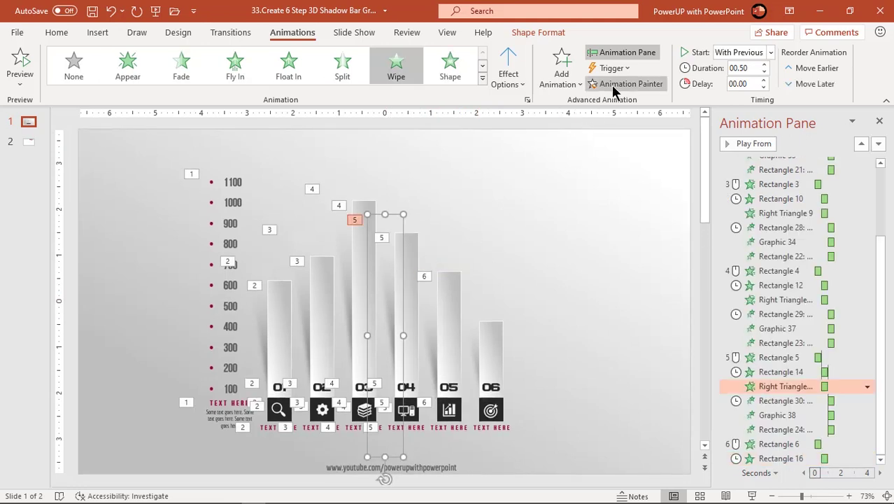
left_click(431, 335)
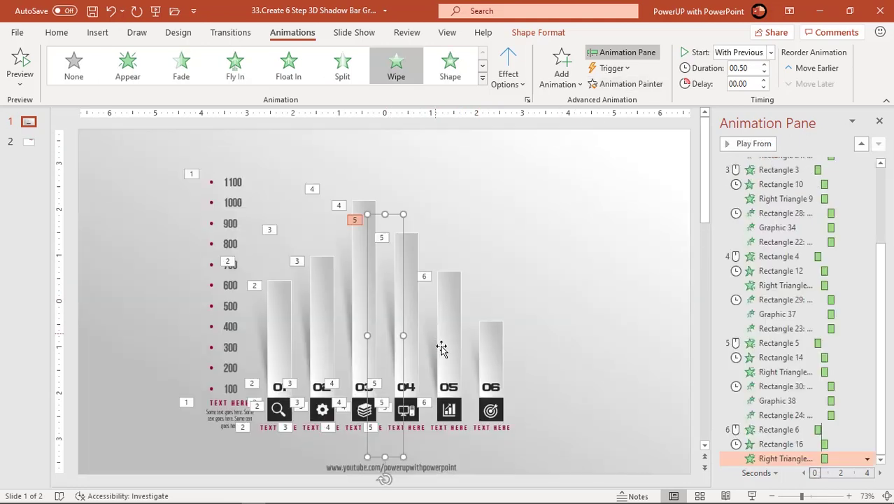
Apply a Zoom entrance to the number 05, its chart icon and its text label together, with the number starting After Previous.
left_click(456, 380)
left_click(449, 410, "shift")
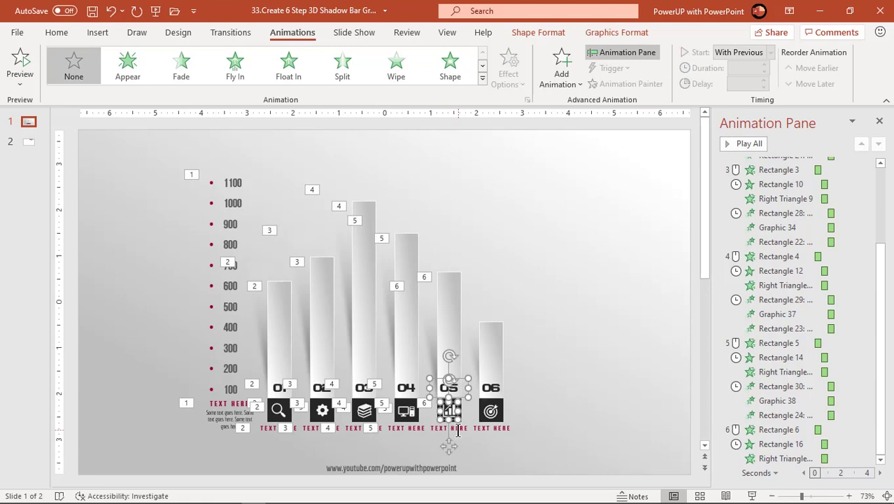
left_click(448, 427, "shift")
left_click(482, 79)
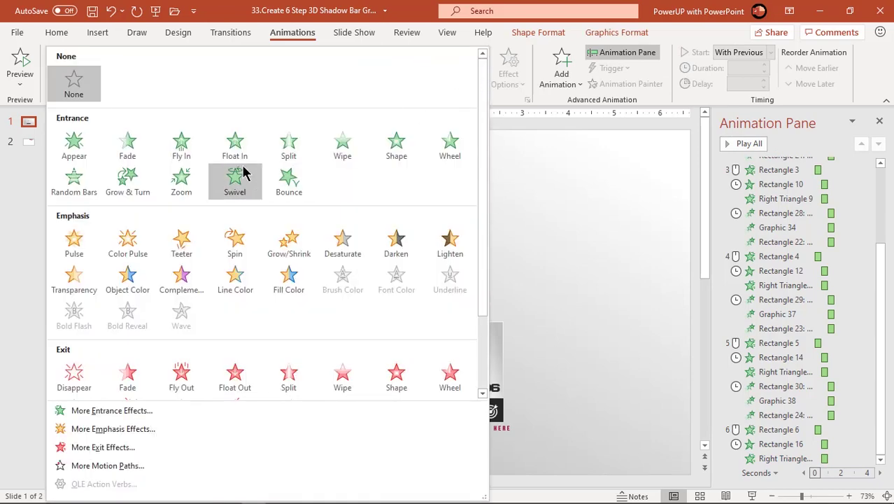
left_click(182, 176)
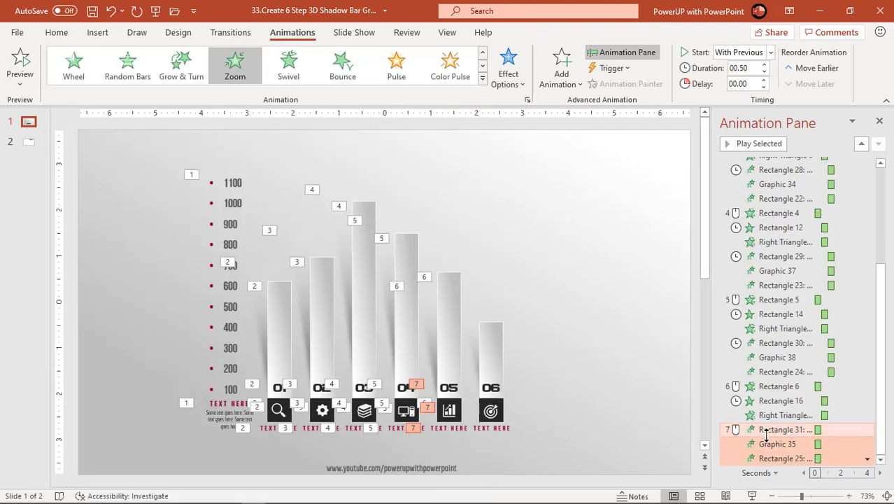
left_click(766, 429)
left_click(770, 53)
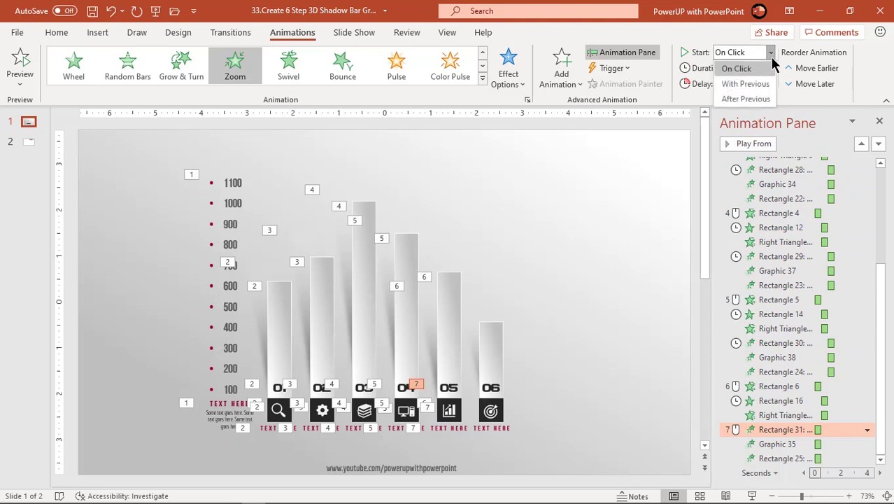
left_click(746, 96)
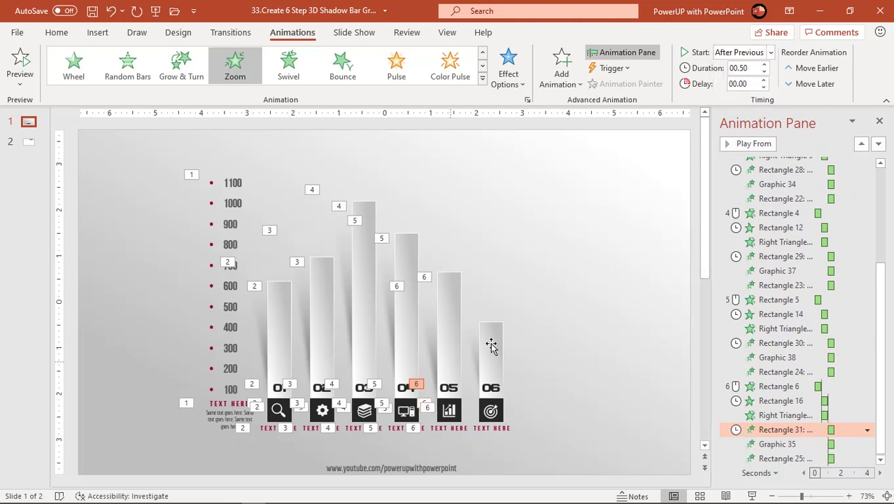
Copy the Split animation of icon square 05 to square 06 and the Stretch animation of bar 05 to bar 06 with Animation Painter.
left_click(533, 296)
left_click(458, 401)
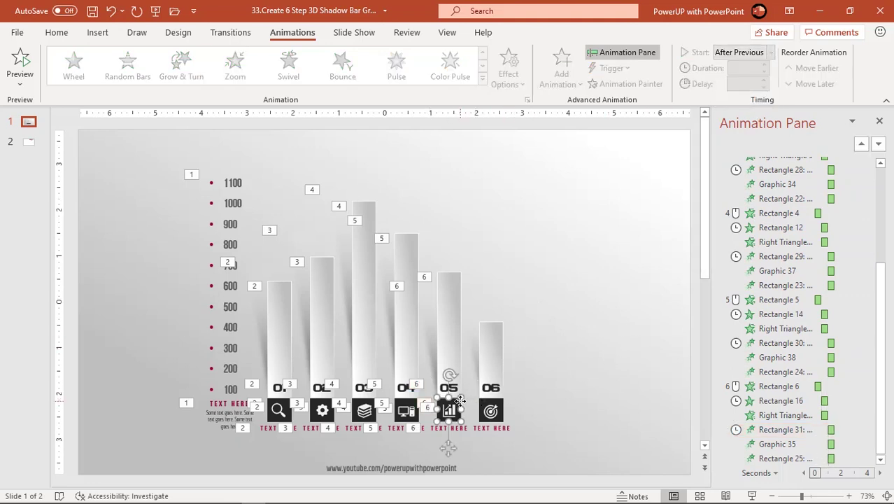
left_click(623, 84)
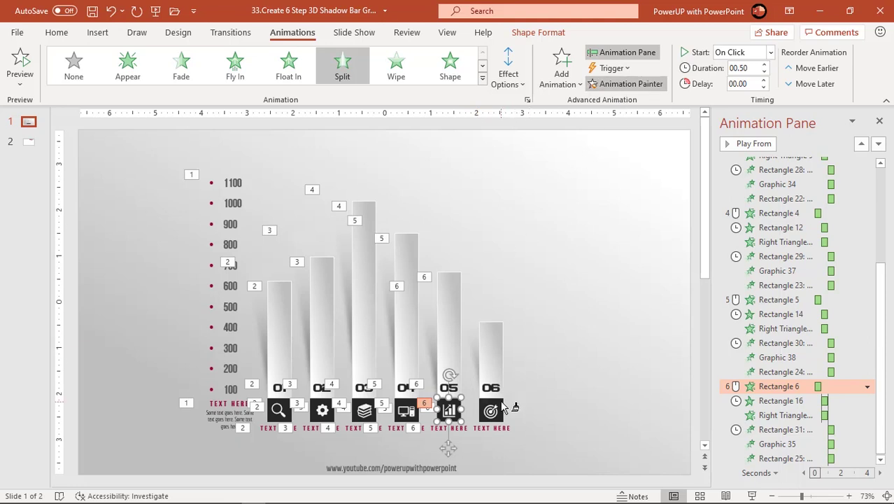
left_click(500, 401)
left_click(454, 340)
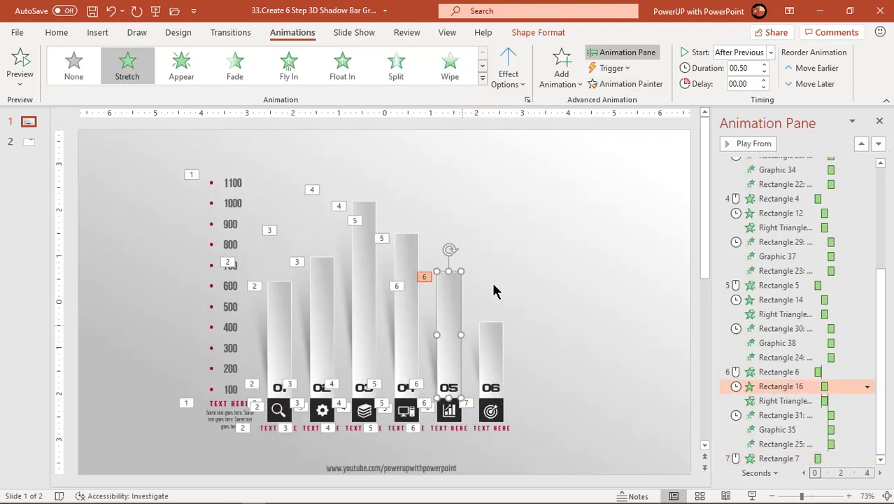
left_click(496, 339)
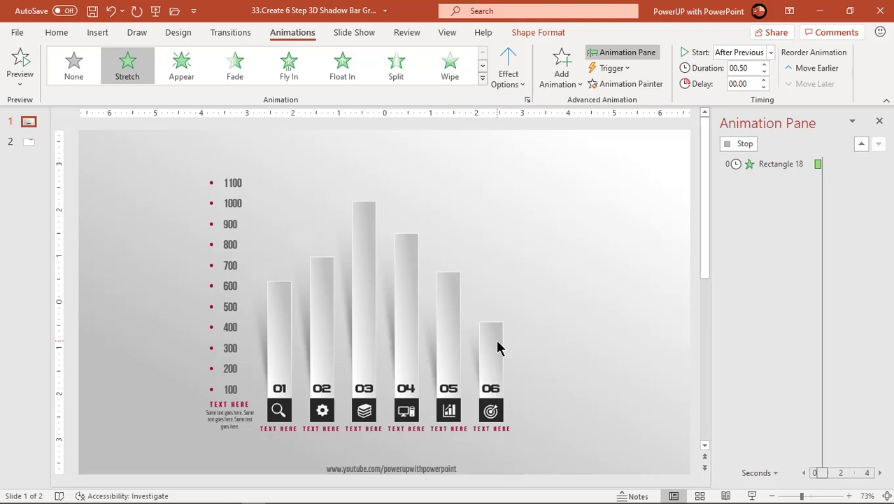
Copy the Wipe animation from bar 05's shadow triangle to bar 06's shadow triangle with Animation Painter.
left_click(434, 336)
left_click(614, 85)
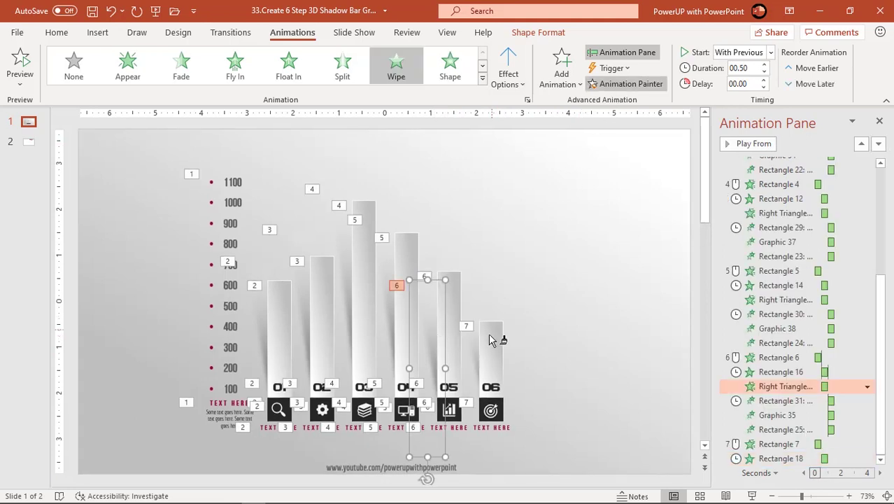
left_click(475, 350)
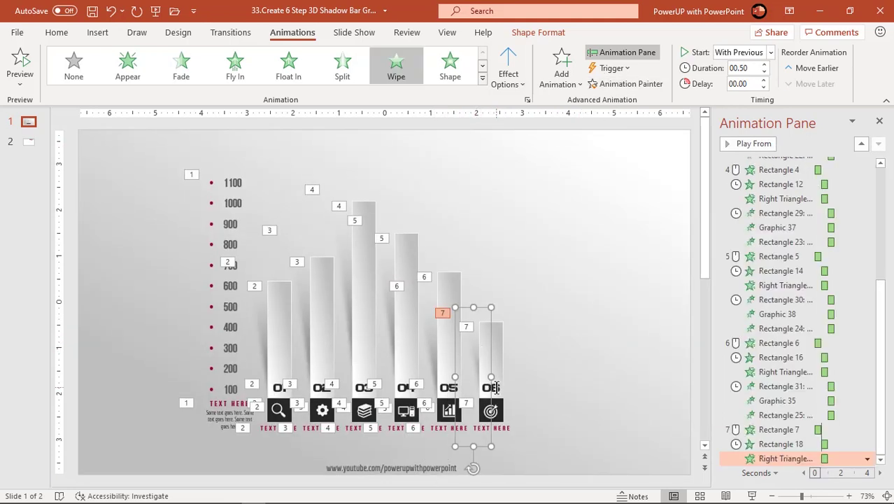
Apply a Zoom entrance to the number 06, its target icon and its text label together, with the number starting After Previous, and close the Animation Pane.
left_click(498, 384)
left_click(490, 411, "shift")
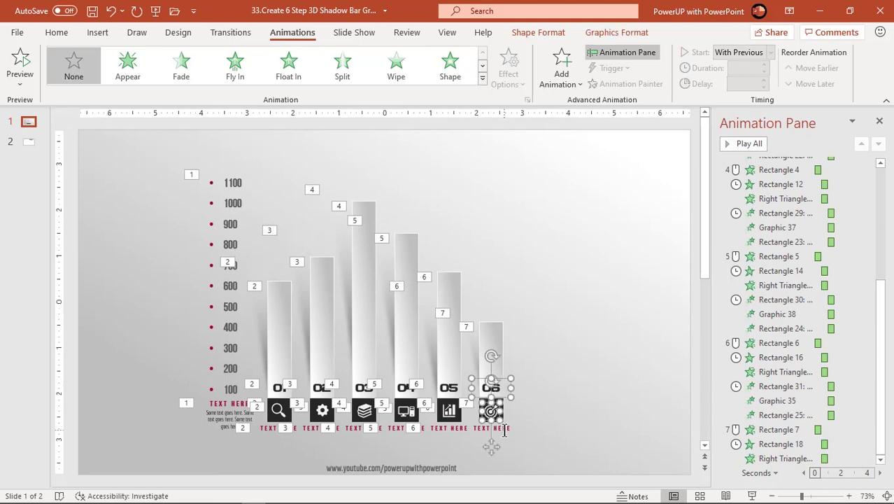
left_click(481, 80)
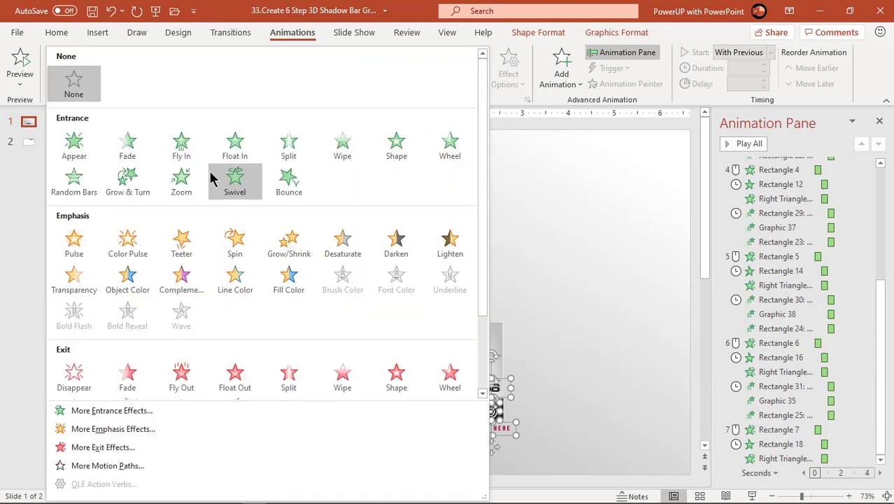
left_click(183, 176)
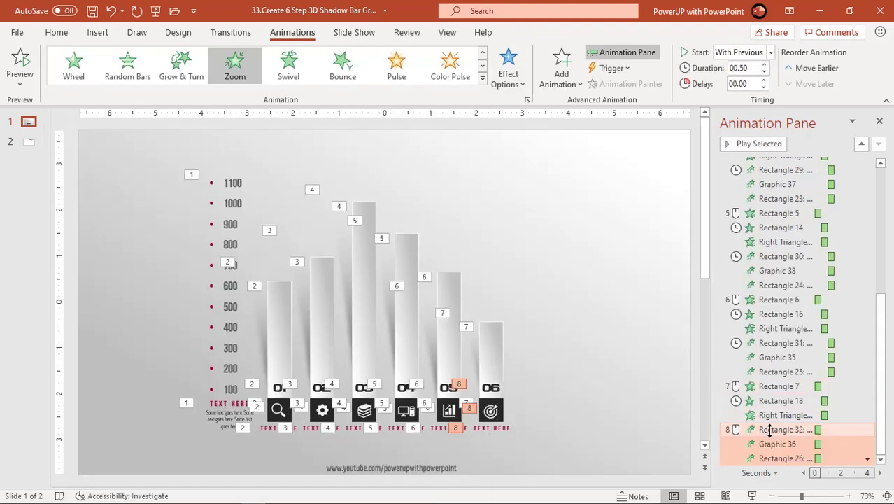
left_click(775, 428)
left_click(768, 57)
left_click(749, 99)
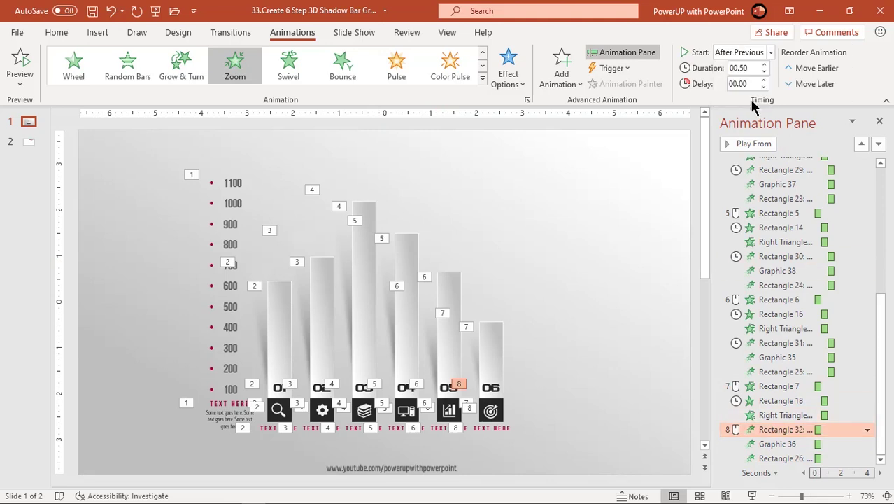
left_click(879, 122)
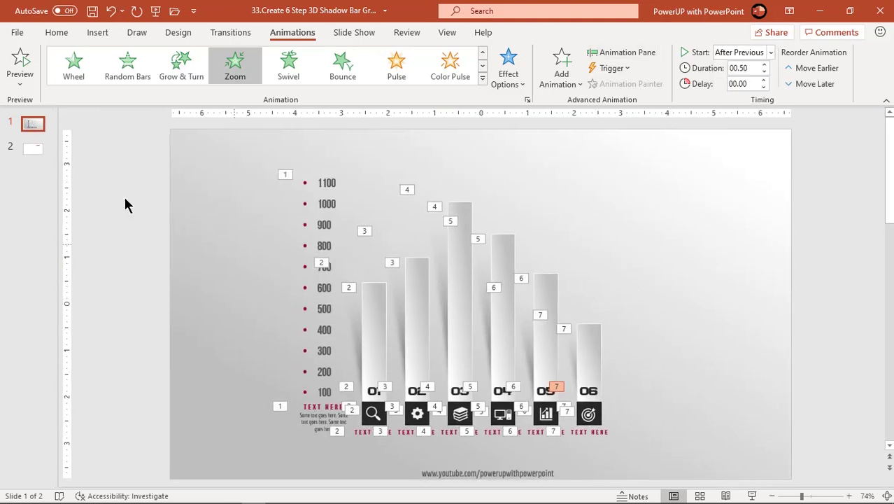
Copy the "6 Step 3D Shadow Bar Graph Animation" title from slide 2 and paste it onto slide 1.
left_click(37, 151)
left_click(572, 198)
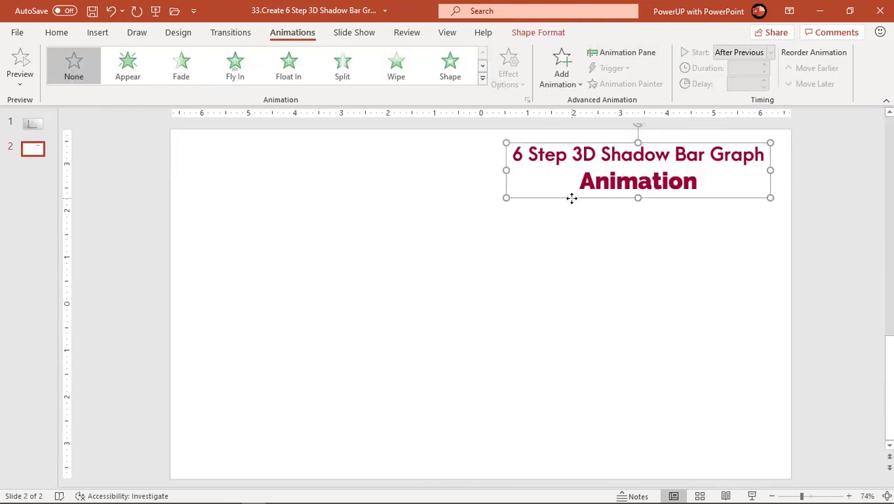
left_click(32, 123)
left_click(637, 203)
key("ctrl+v")
left_click(663, 221)
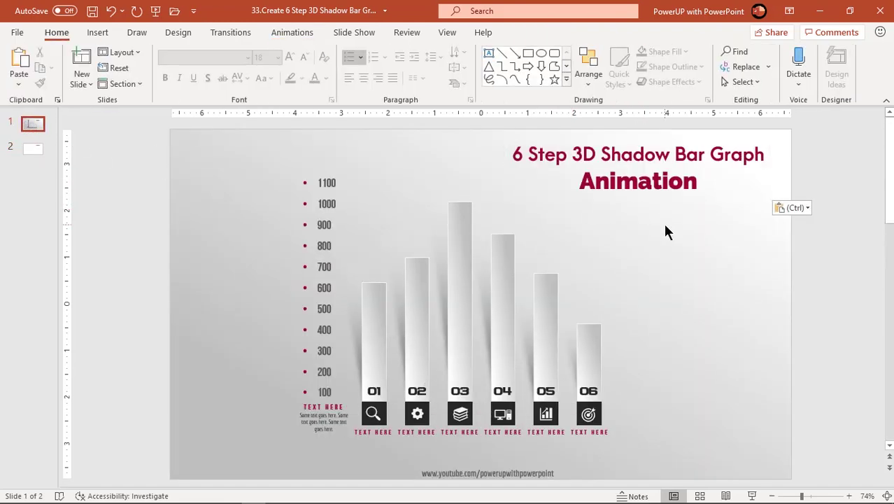